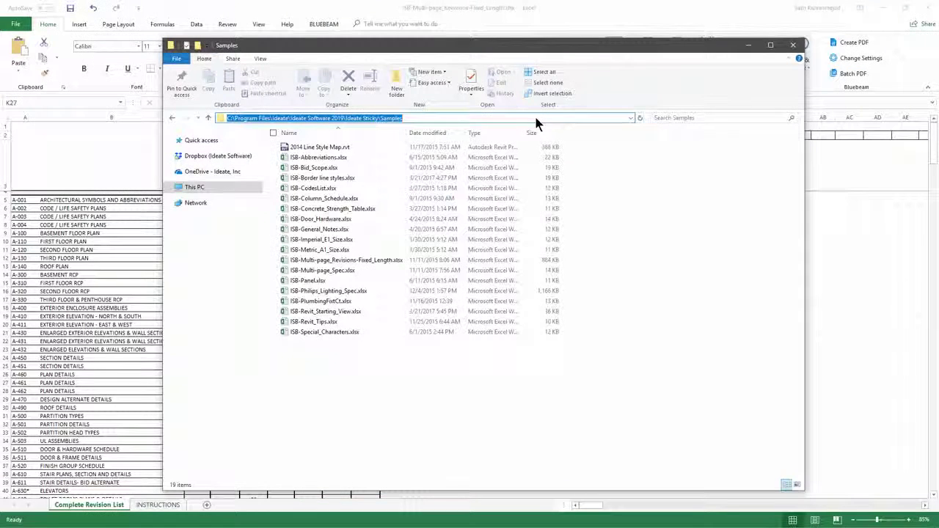
- Select the fixed-length revisions workbook and close the Samples folder window
left_click(384, 262)
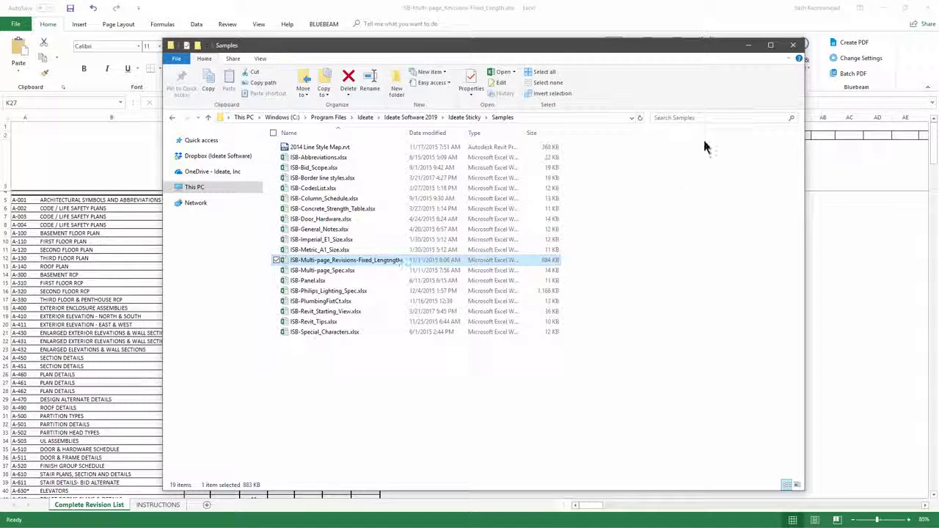
left_click(792, 47)
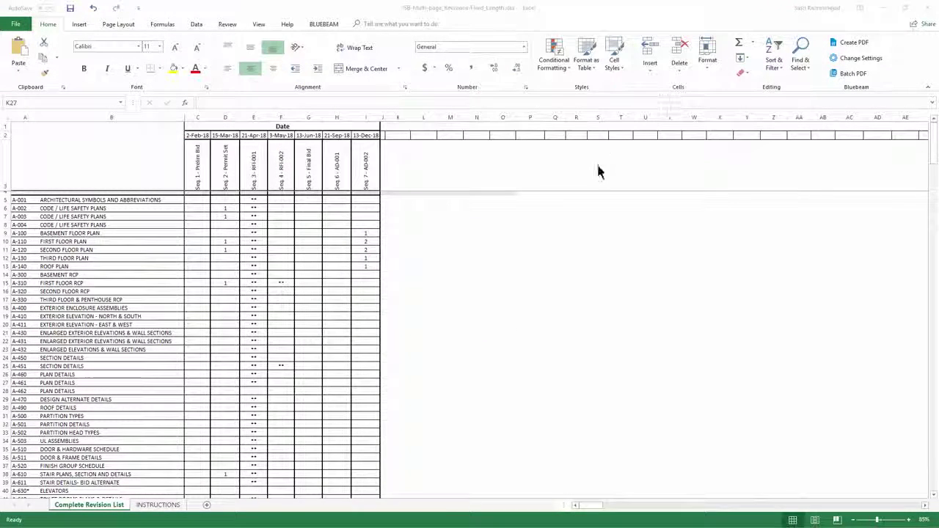
- Inspect the existing Print_Area named range, then clear its selection
left_click(122, 104)
left_click(90, 126)
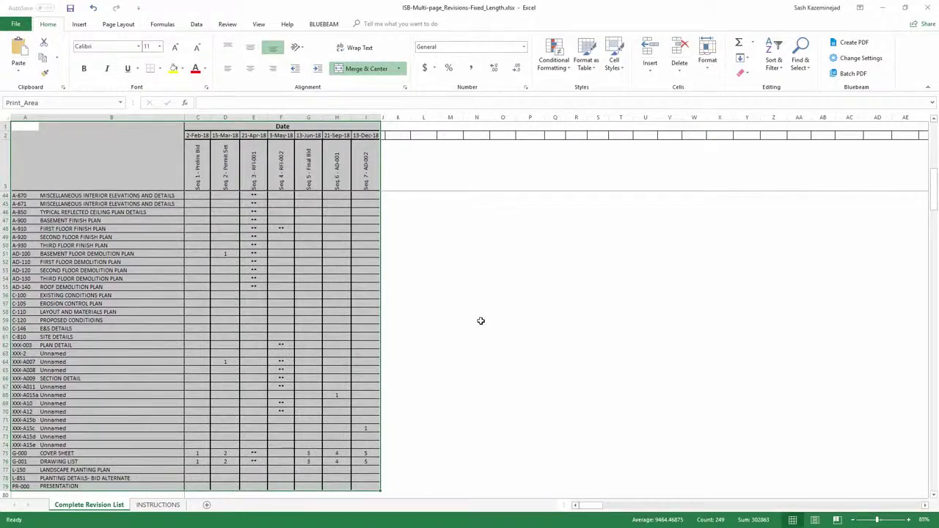
scroll(480, 321, "down", 2, "ctrl")
scroll(318, 274, "up", 4)
scroll(318, 274, "up", 4)
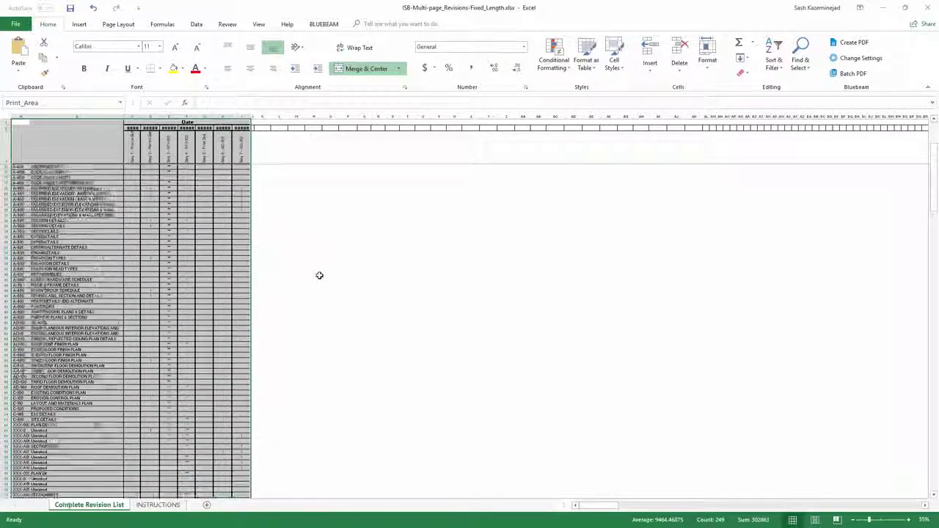
scroll(318, 274, "up", 4)
left_click(296, 234)
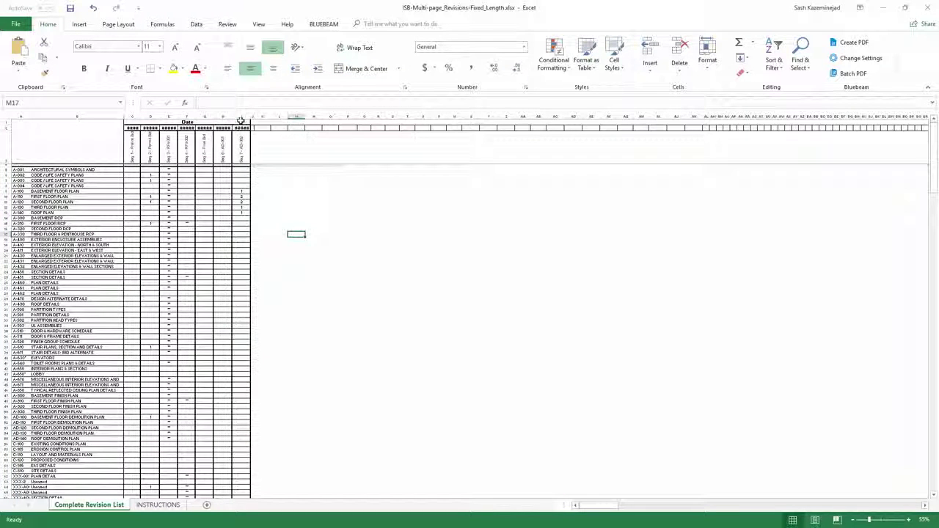
- Name the top block of the revision list, A1:I55, Sticky1
mouse_move(242, 122)
left_mouse_down()
mouse_move(228, 187)
mouse_move(218, 376)
mouse_move(32, 433)
left_mouse_up()
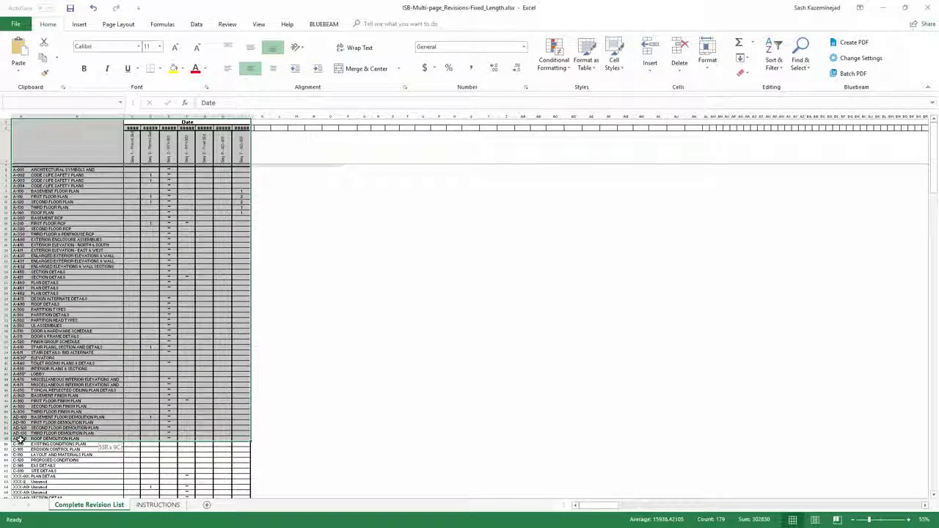
left_click(52, 102)
type("S")
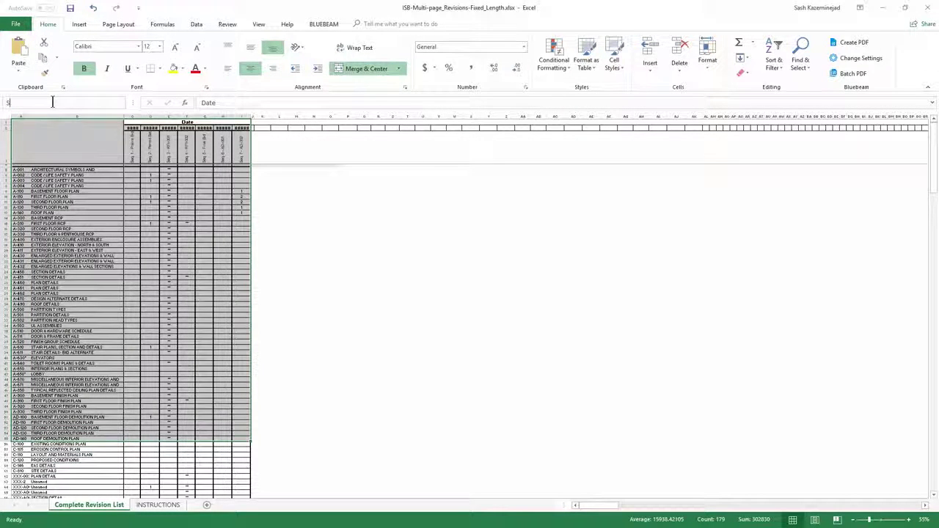
type("h")
type("ick")
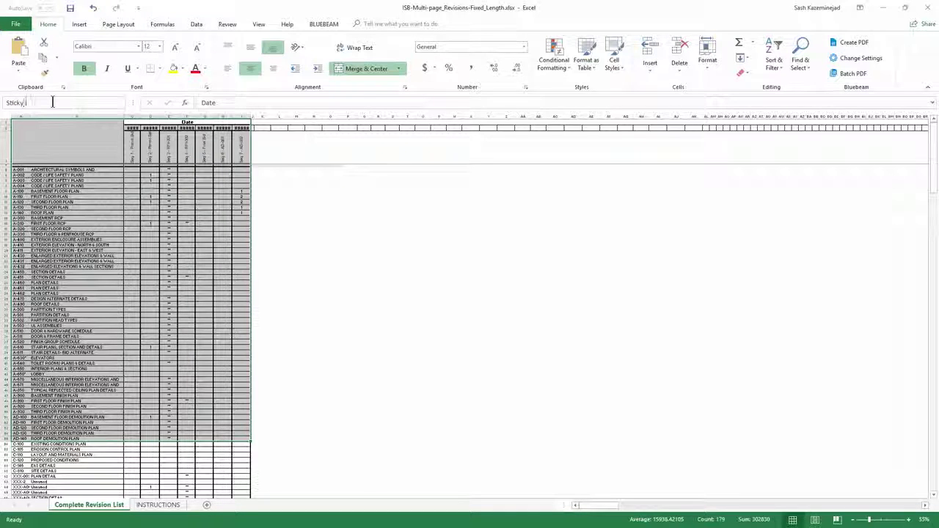
type("y")
type("1")
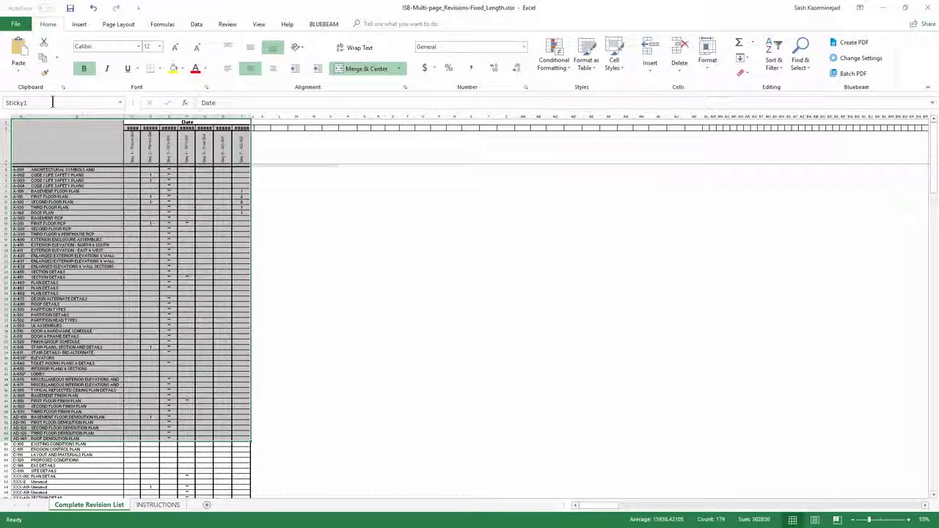
key("Return")
- Name the remaining revision rows, A56:I79, Sticky2
scroll(302, 404, "down", 5)
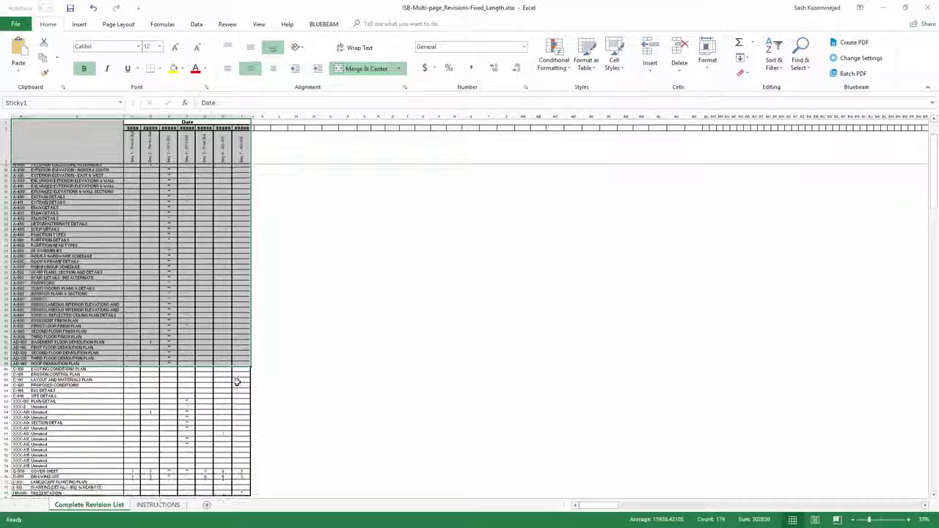
left_click(239, 366)
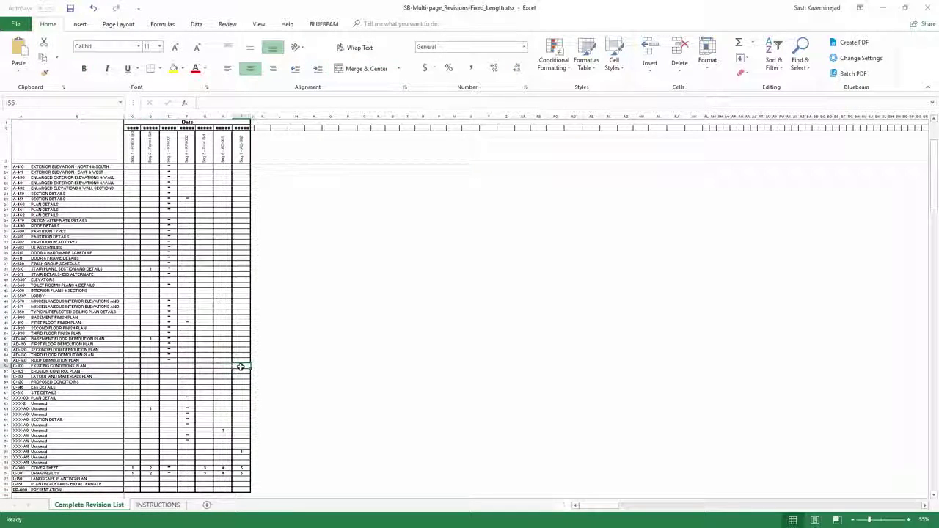
mouse_move(240, 367)
left_mouse_down()
mouse_move(20, 383)
mouse_move(14, 490)
left_mouse_up()
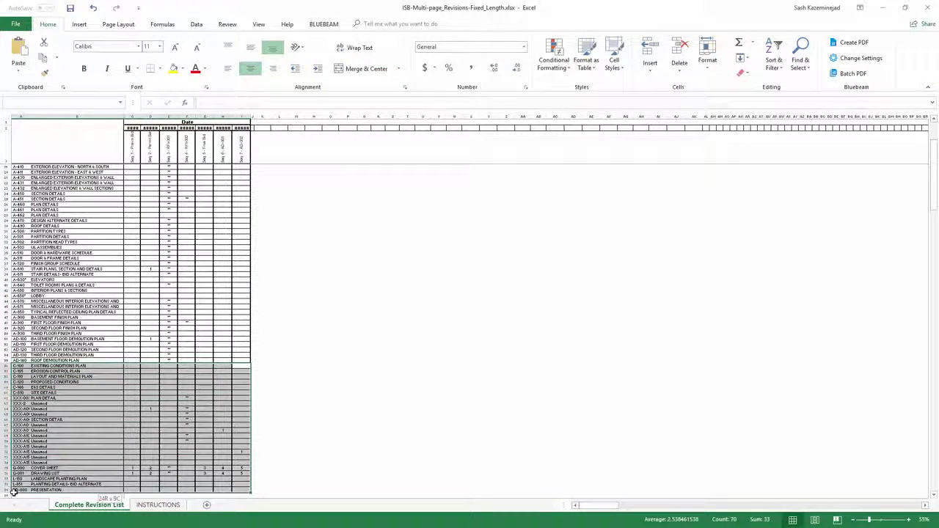
left_click(44, 103)
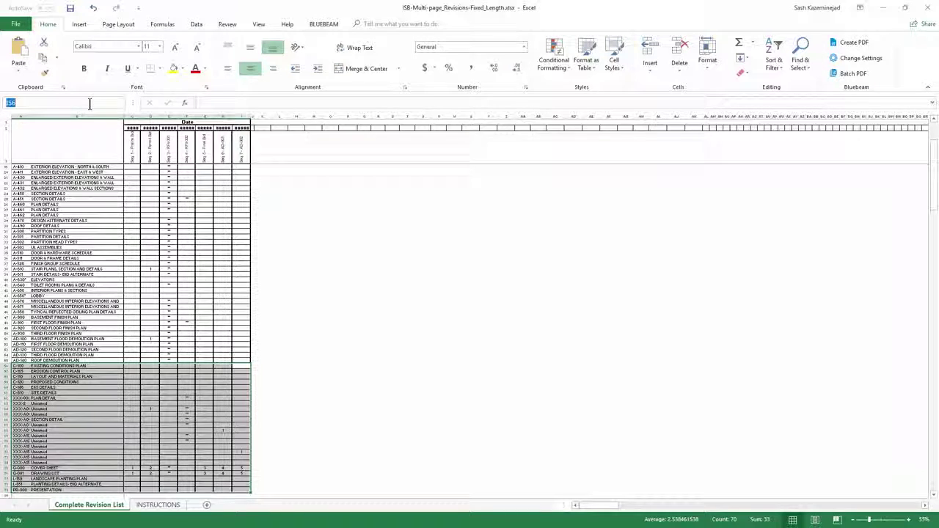
type("Sti")
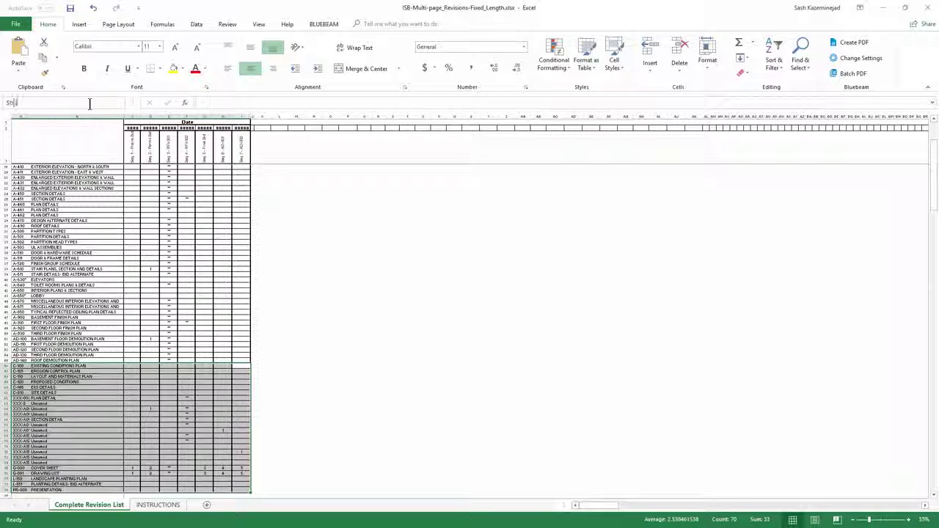
type("cky2")
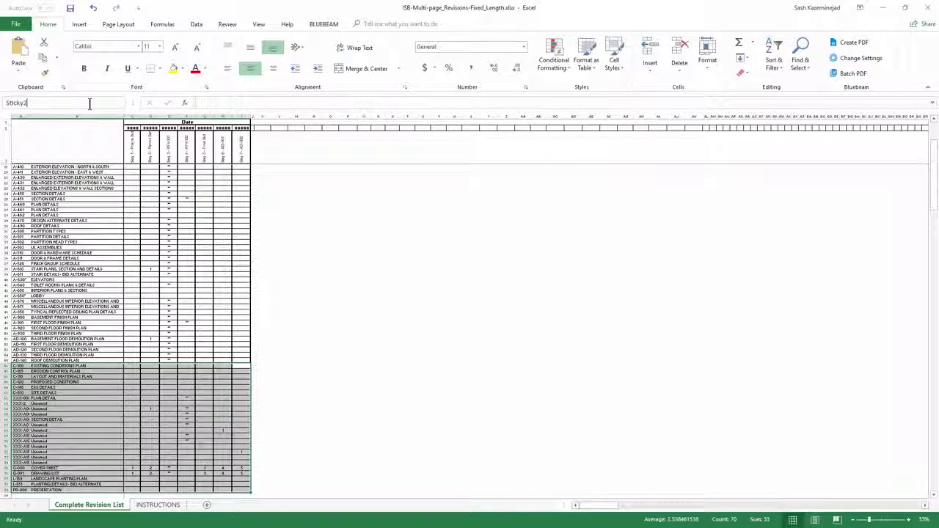
- Verify the Sticky1 and Sticky2 ranges from the Name Box list
left_click(120, 102)
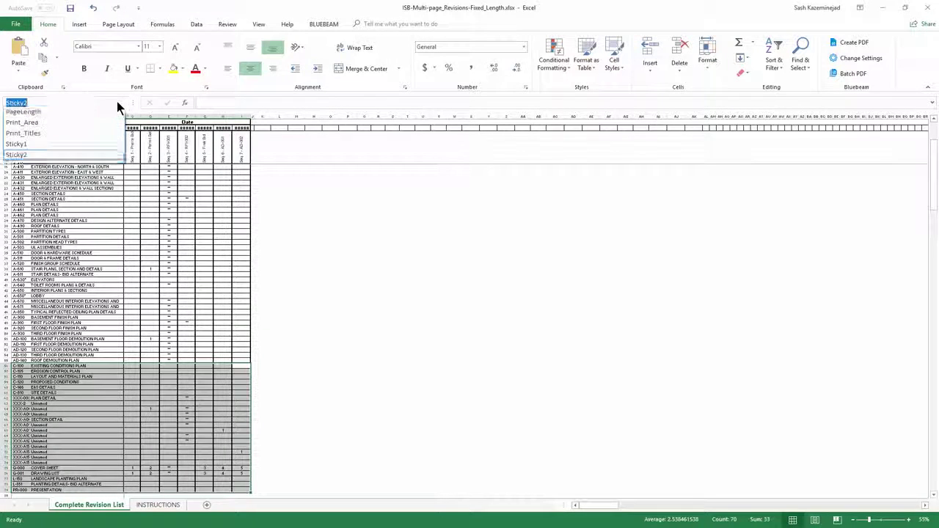
left_click(52, 148)
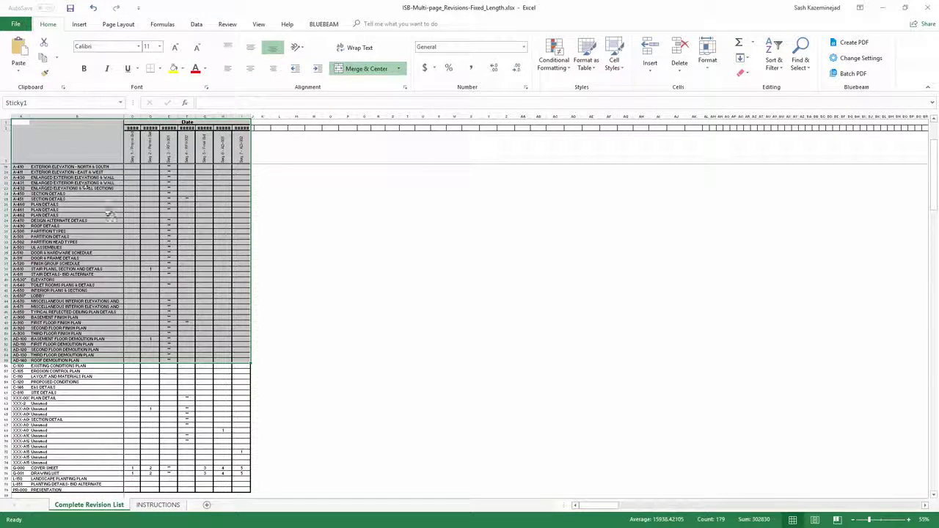
left_click(121, 103)
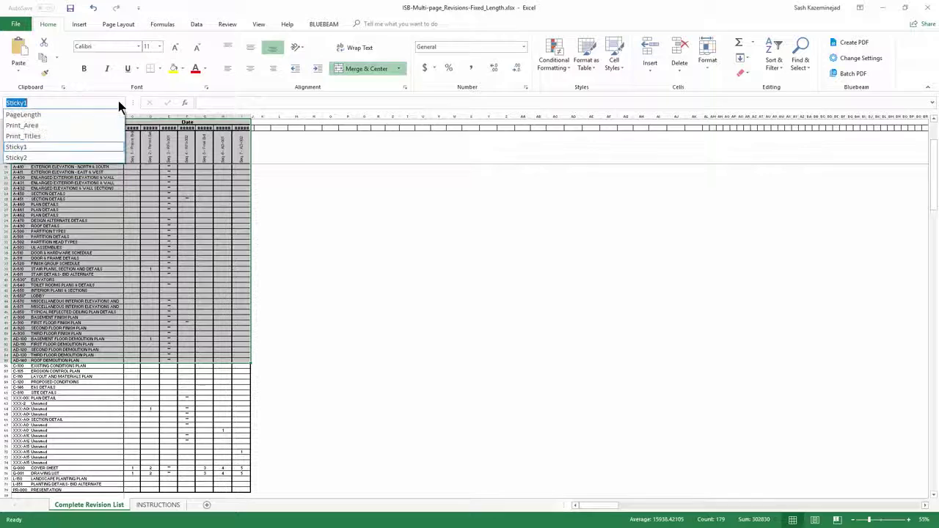
left_click(84, 163)
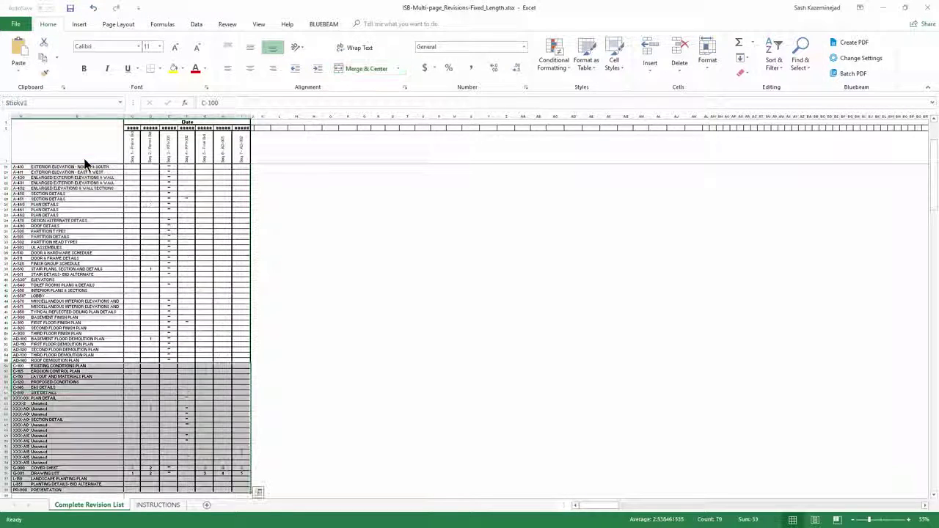
left_click(279, 299)
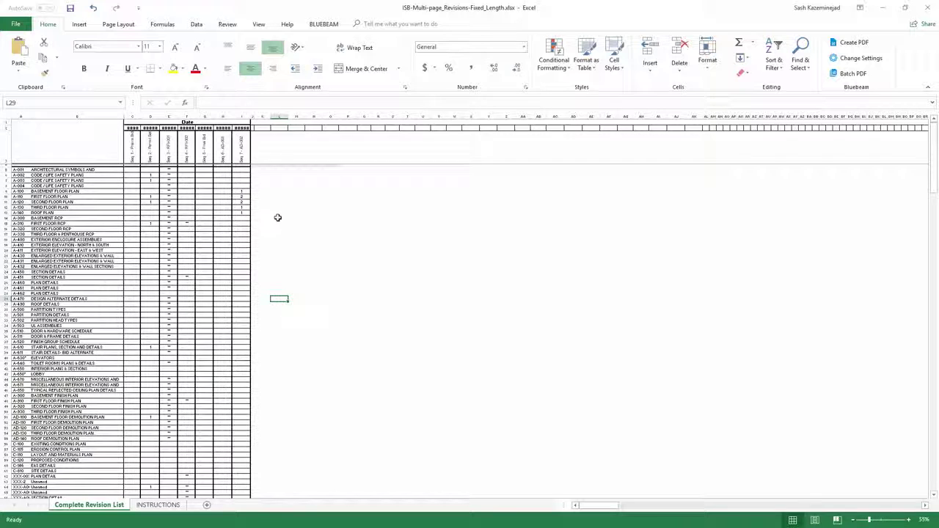
- In Name Manager, review the cell references of Sticky1 and Sticky2
left_click(163, 25)
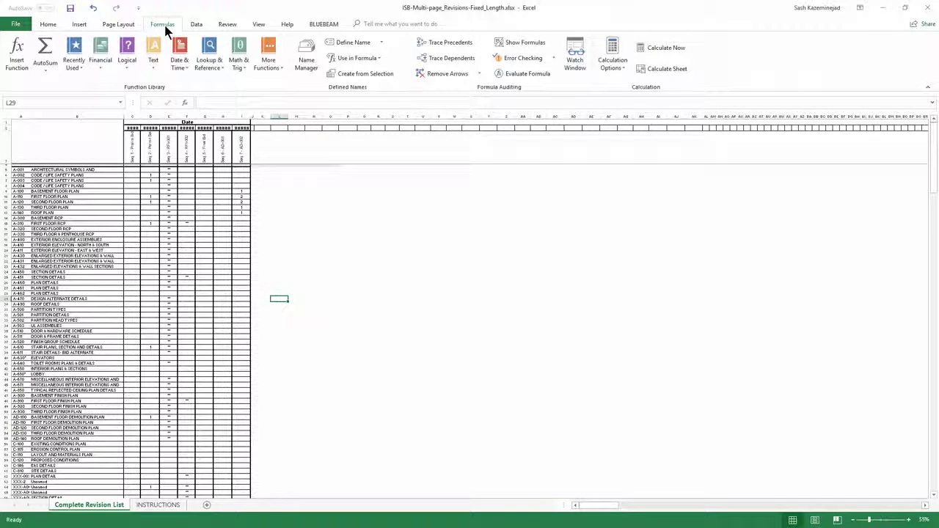
left_click(302, 50)
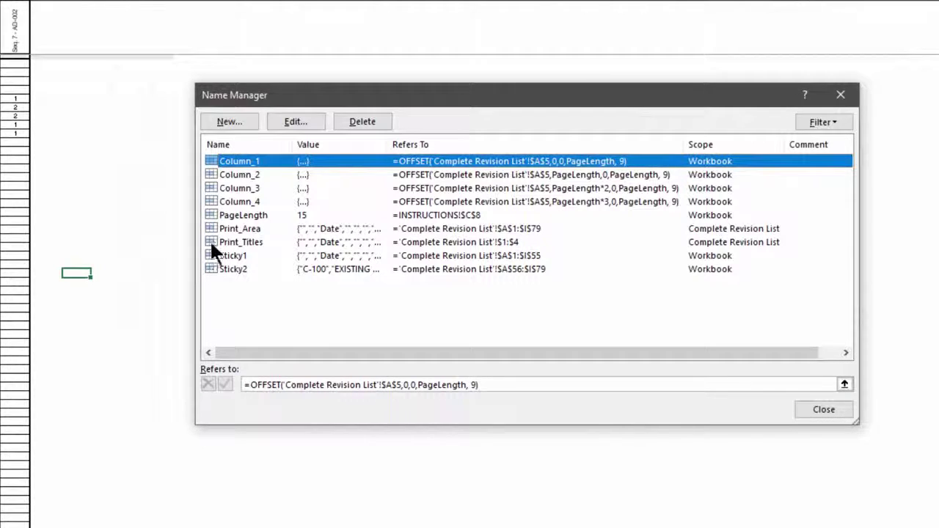
left_click(225, 257)
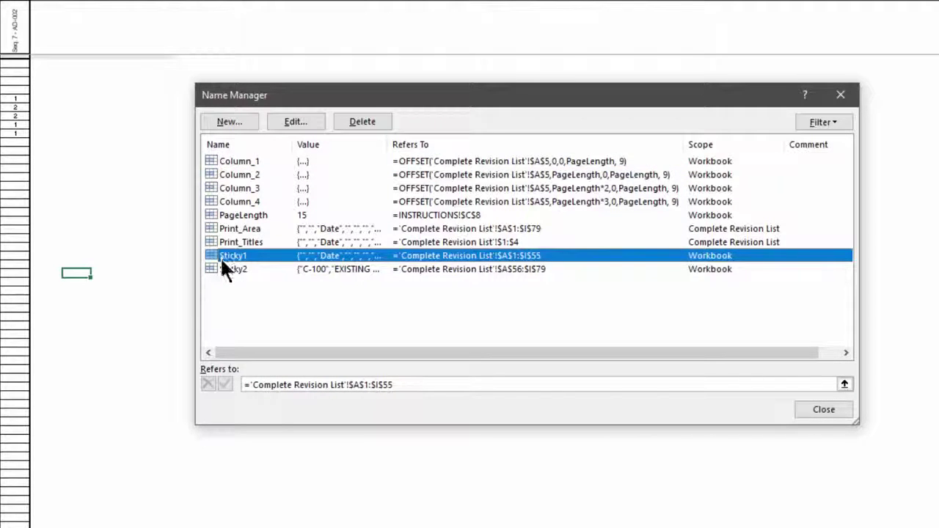
left_click(225, 270)
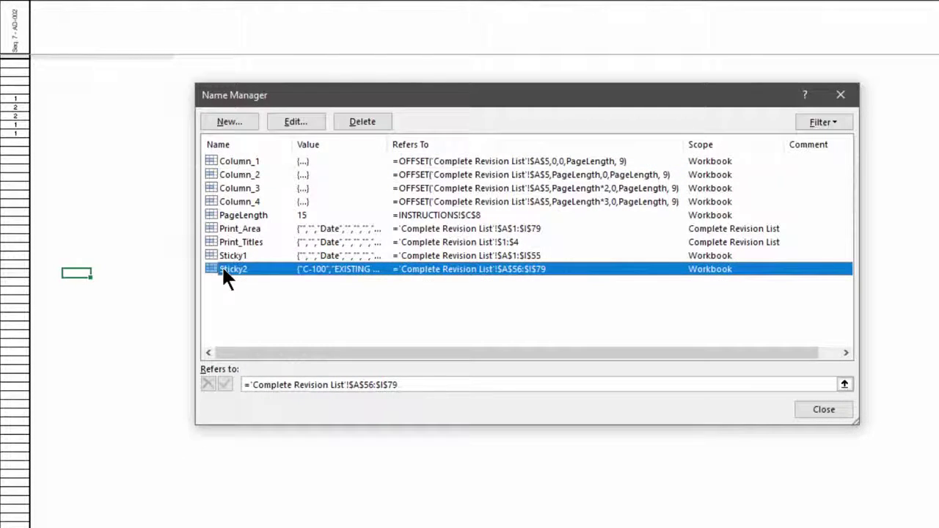
left_click(226, 258)
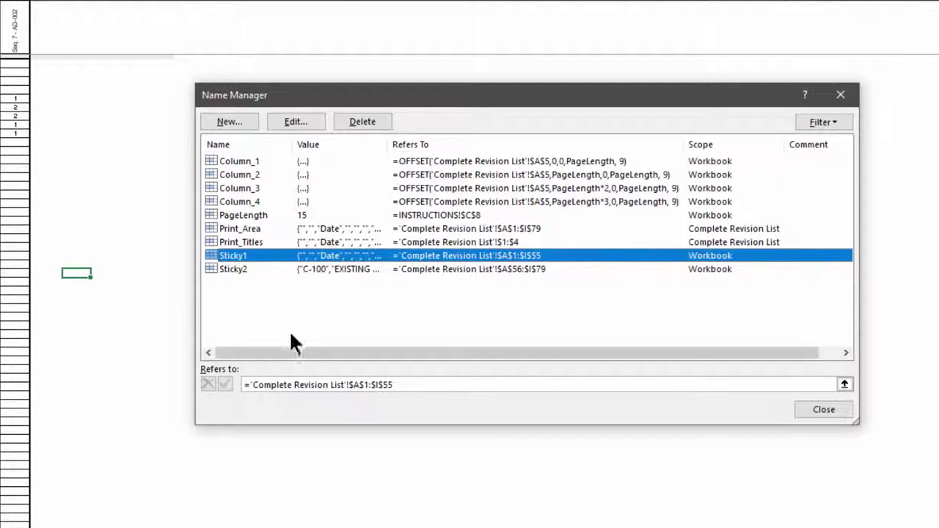
left_click_drag(401, 390, 234, 387)
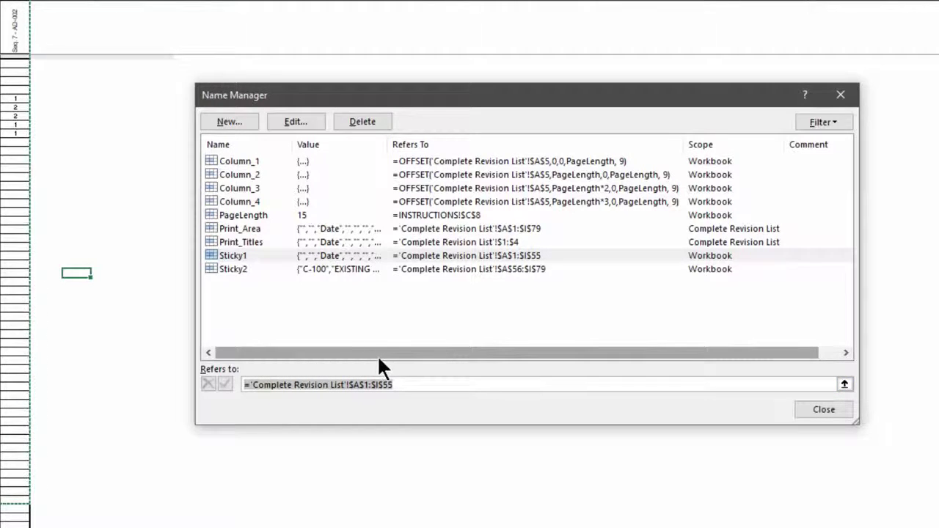
- Inspect the PageLength-driven OFFSET formulas of Column_1 through Column_4
left_click(237, 168)
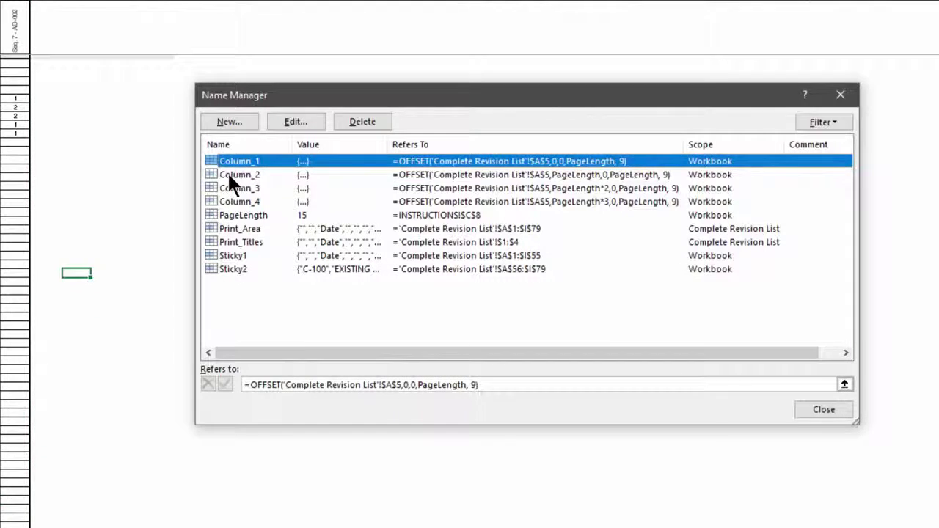
left_click(229, 176)
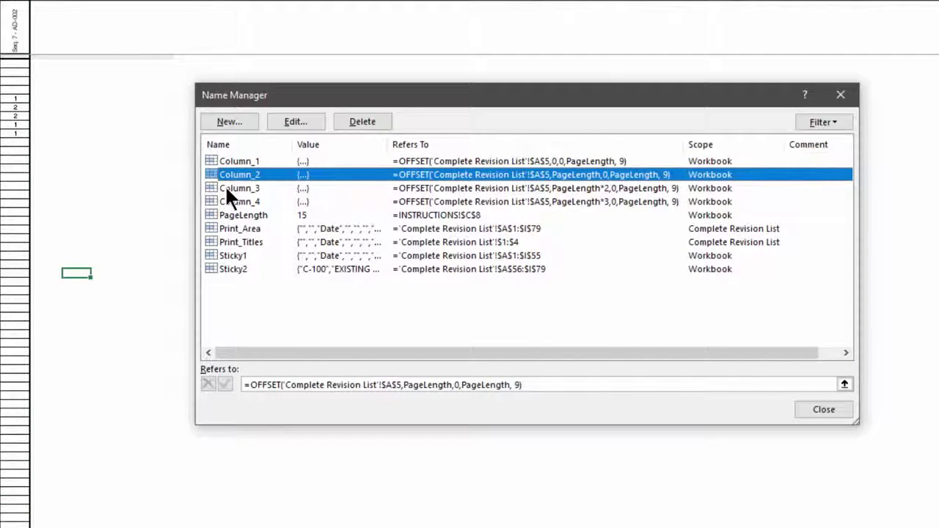
left_click(227, 189)
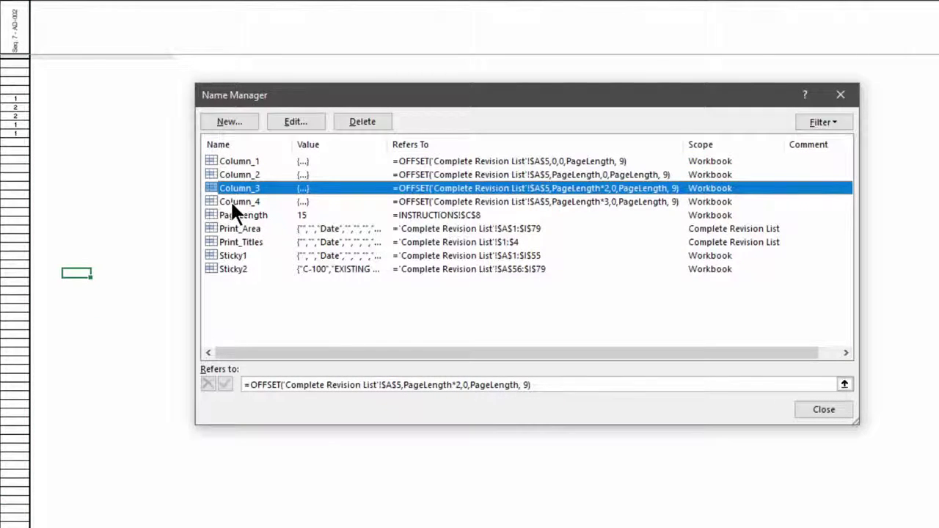
left_click(232, 202)
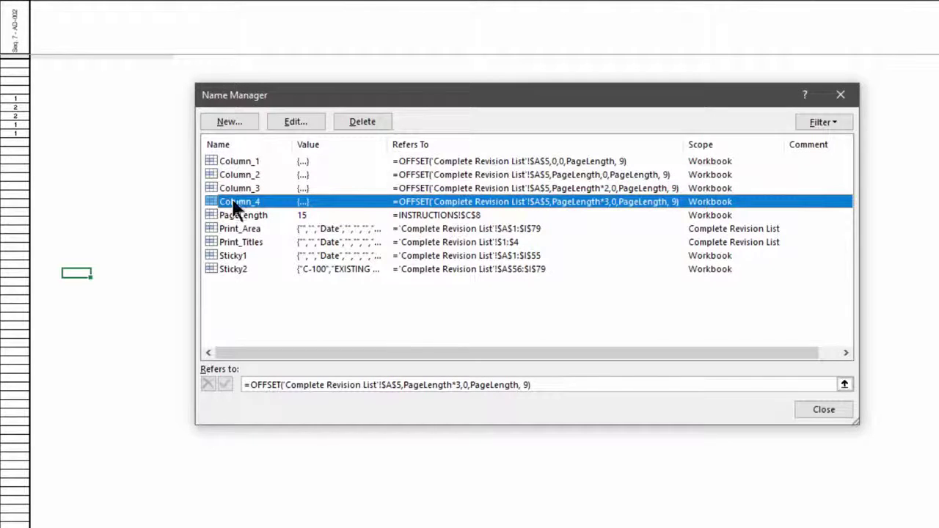
- Discard the new Column5 name and close Name Manager
left_click(225, 125)
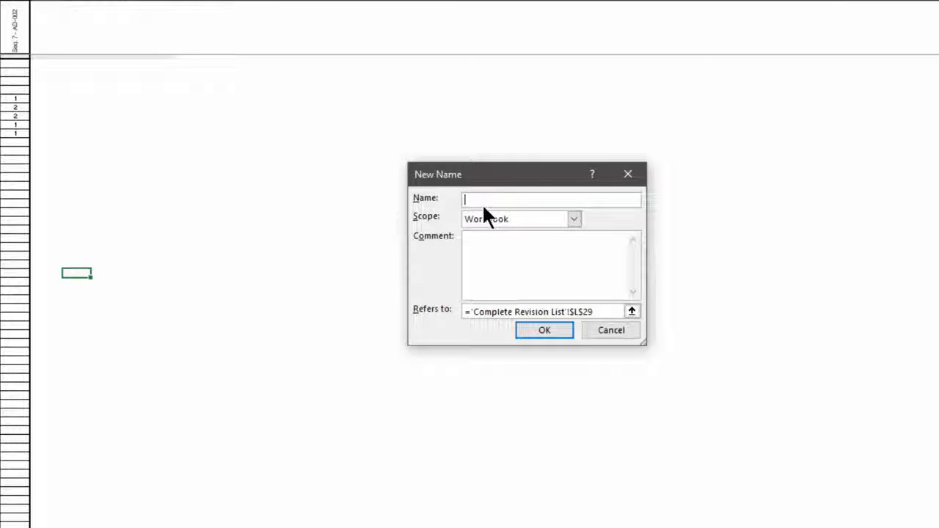
type("Column")
type("5")
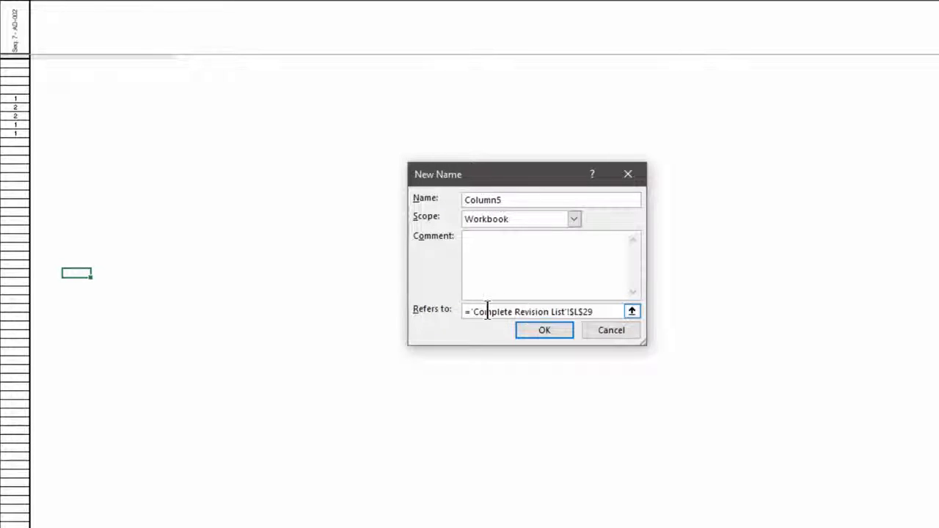
left_click(602, 329)
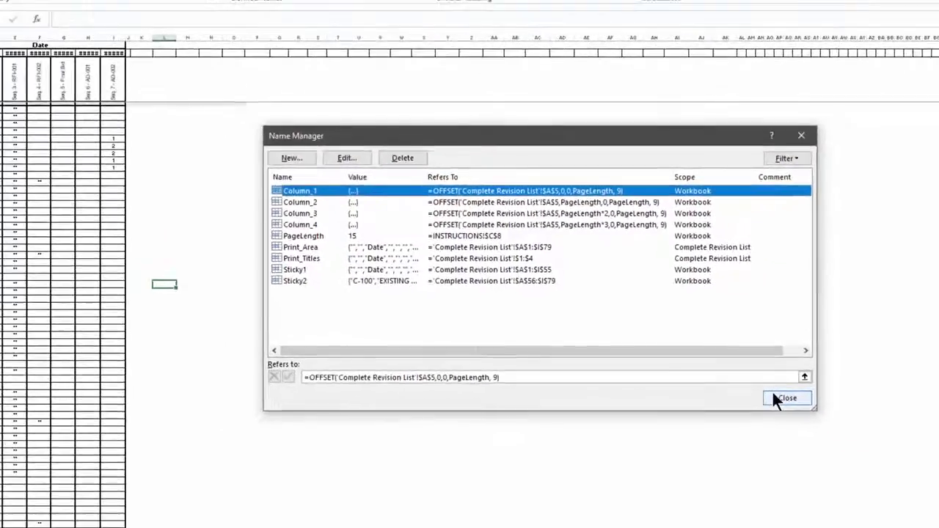
left_click(815, 408)
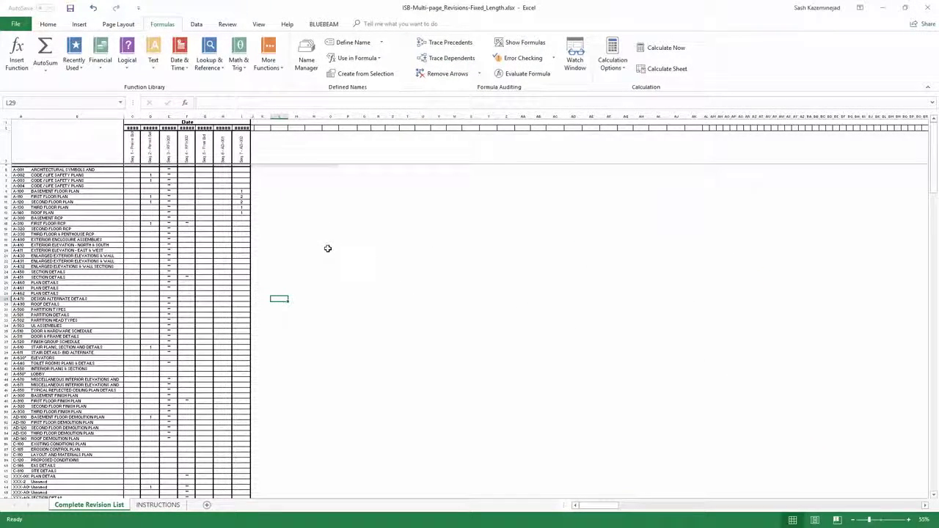
- Repeat rows $1:$4 at the top of every printed page and save the workbook
left_click(119, 25)
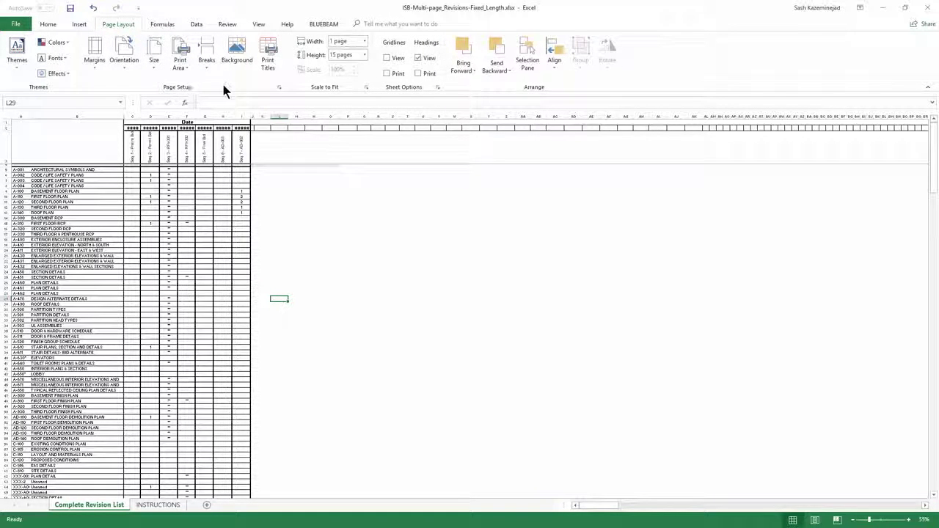
left_click(278, 86)
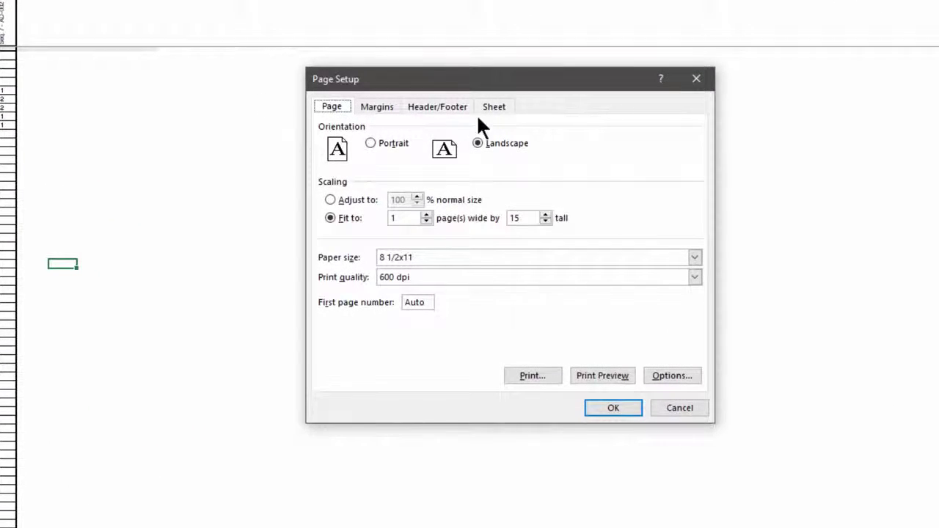
left_click(492, 112)
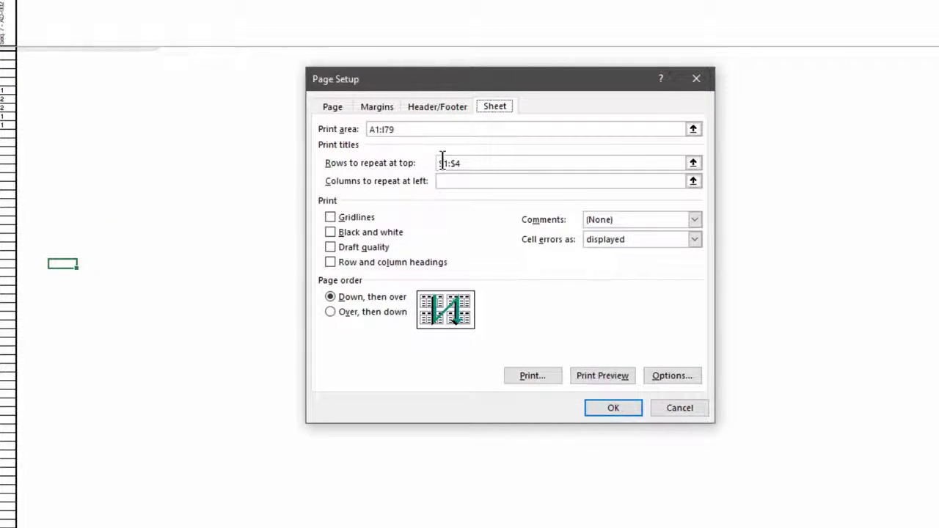
left_click(472, 160)
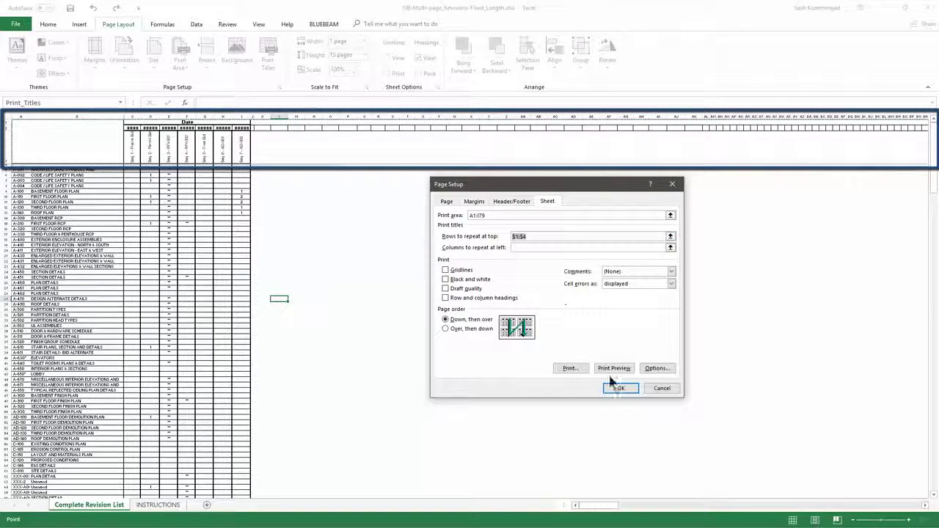
left_click(617, 391)
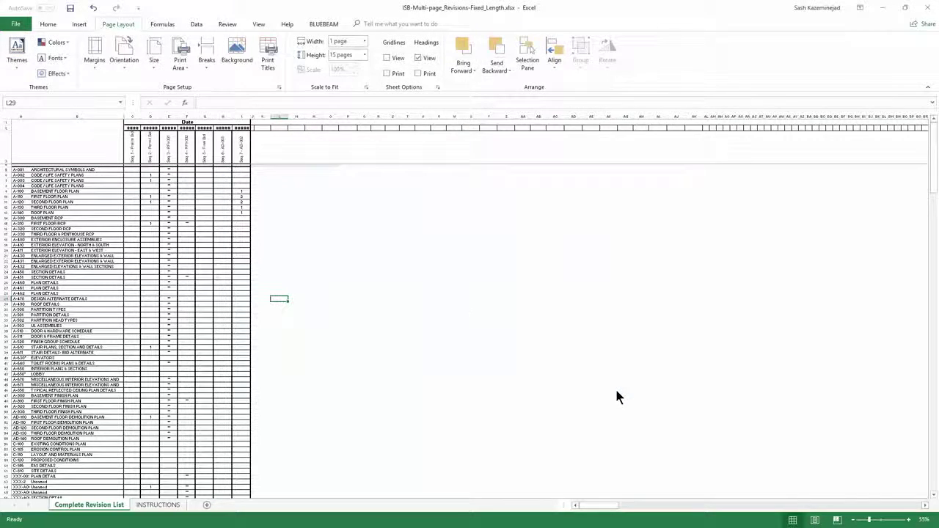
left_click(71, 9)
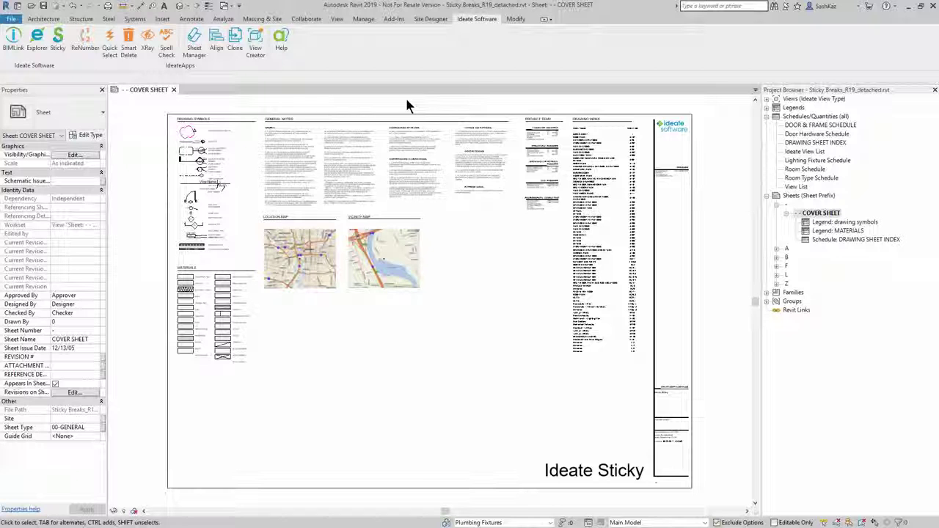
- Start a new Sticky schedule sourced from ISB-Multi-page_Revisions-Fixed_Length.xlsx
left_click(64, 46)
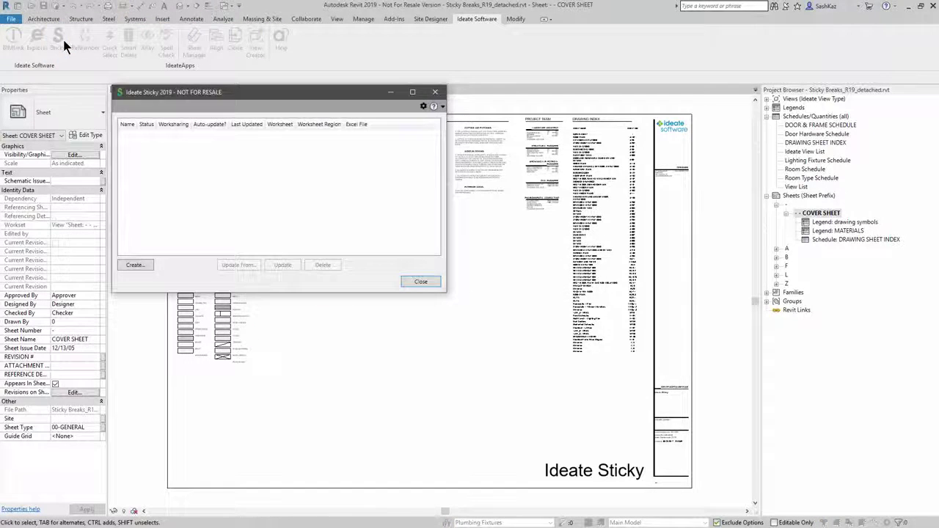
left_click(134, 265)
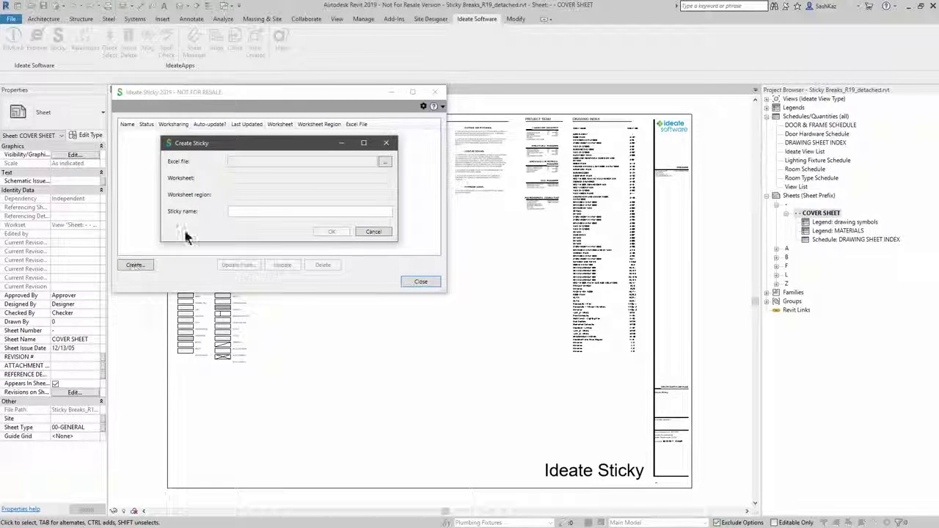
left_click(380, 161)
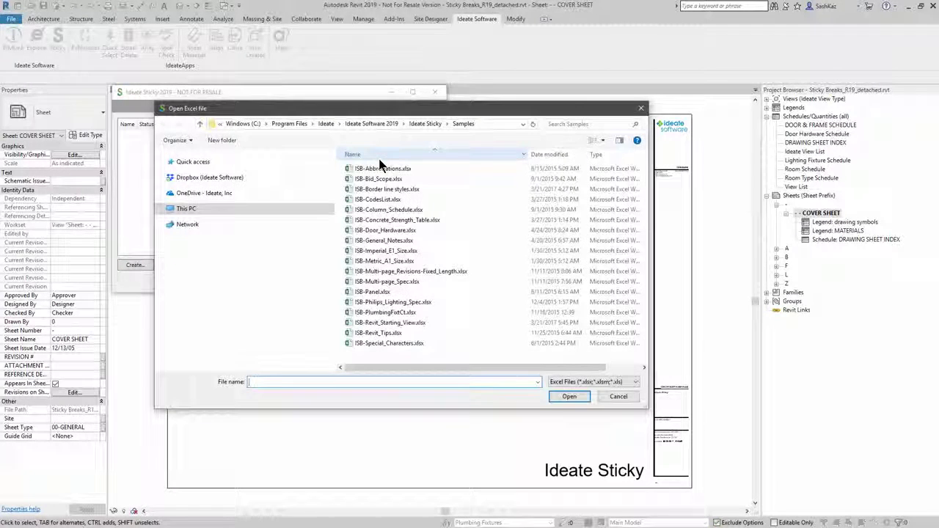
left_click(293, 381)
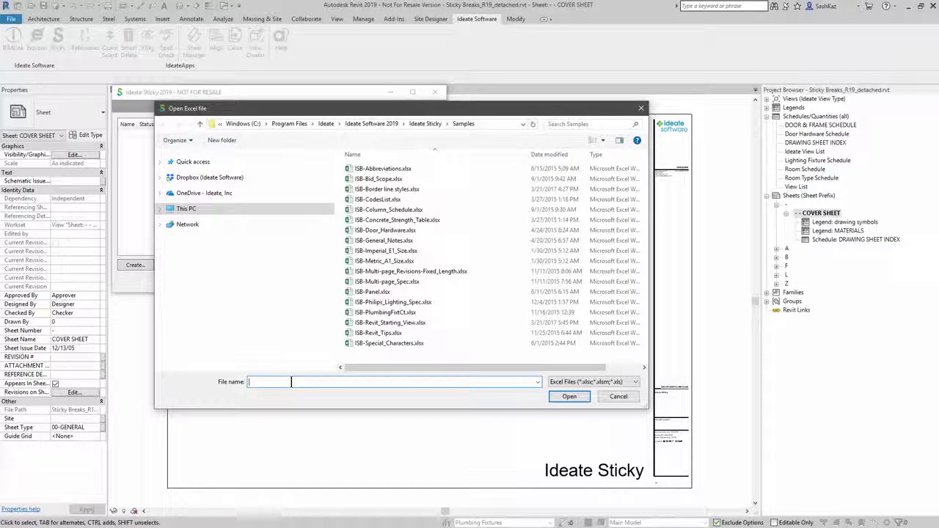
key("ctrl+v")
key("Return")
left_click(375, 169)
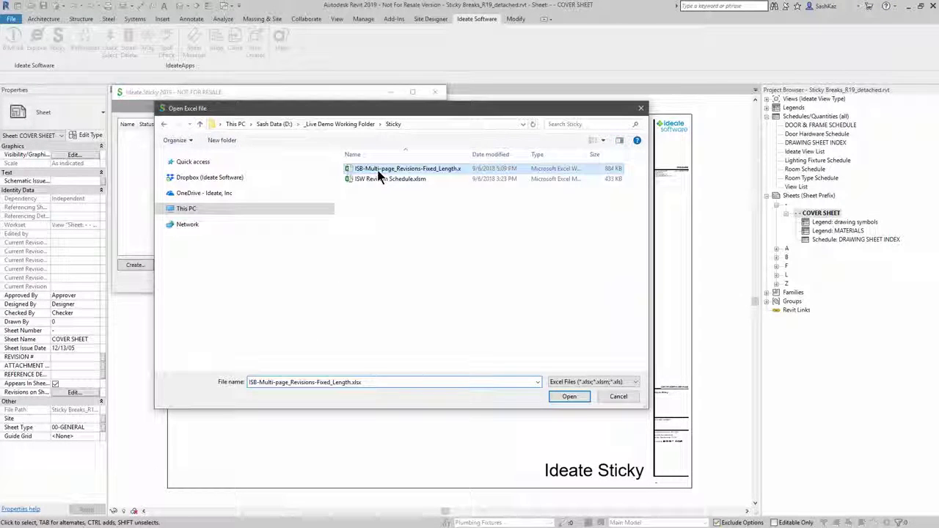
left_click(552, 393)
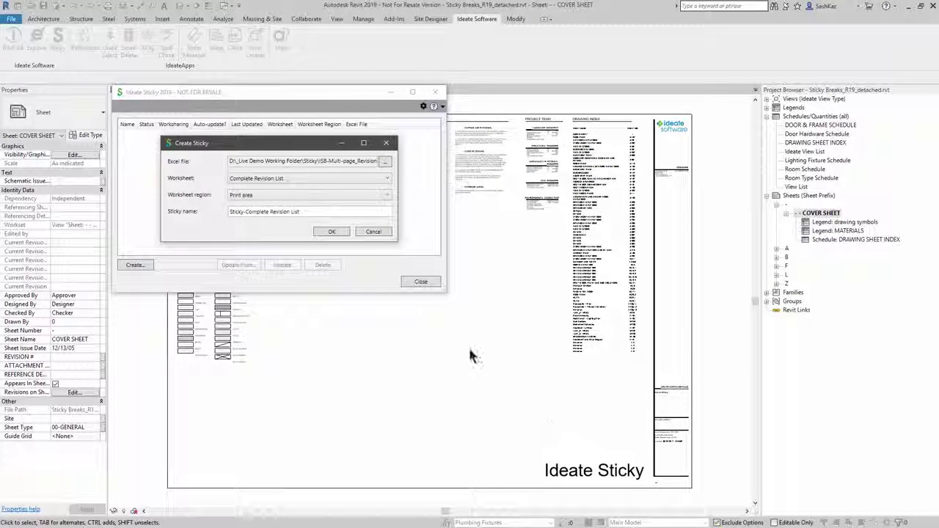
- Create the schedule from region Sticky1 and place it below the maps
left_click(248, 196)
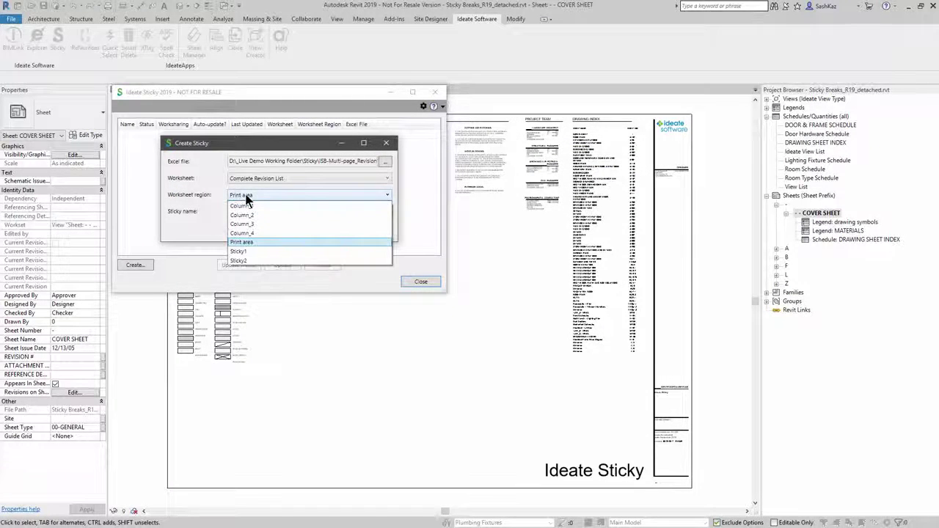
left_click(243, 254)
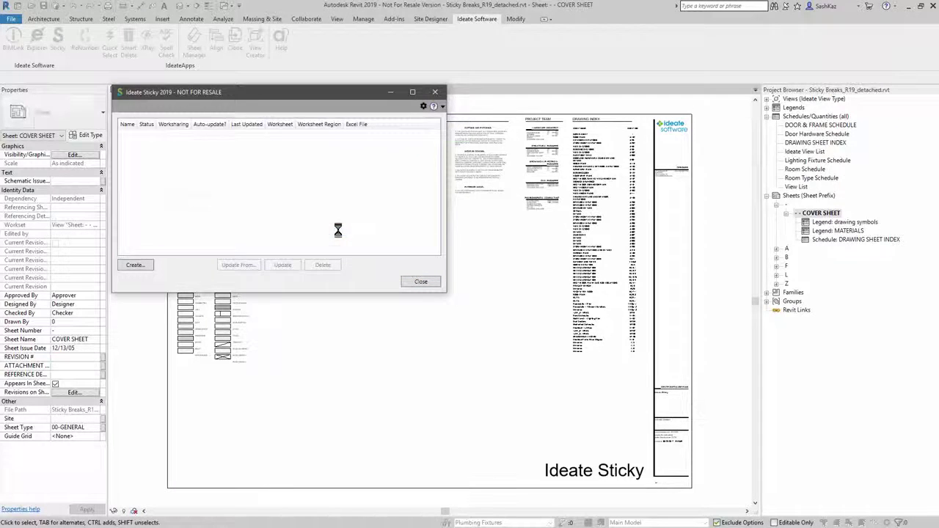
left_click(415, 283)
left_click_drag(436, 251, 338, 403)
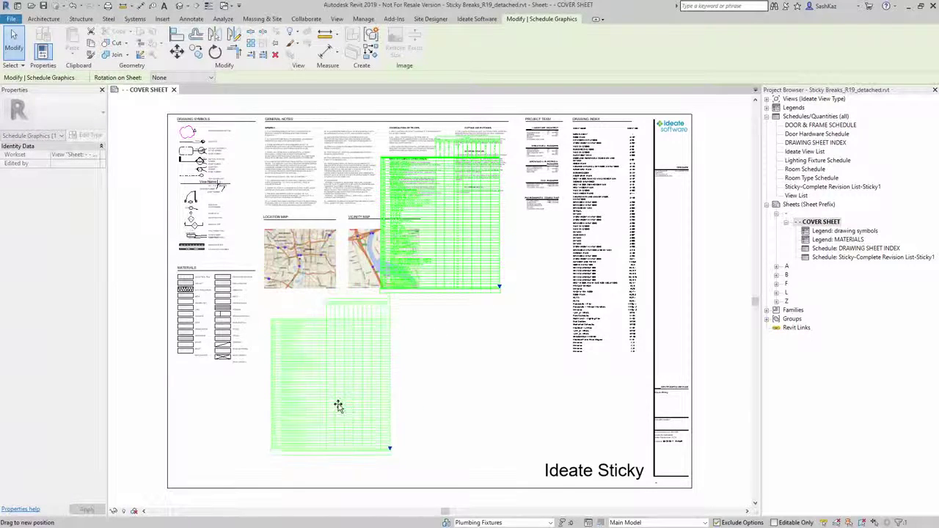
- Create a second Sticky schedule from the same workbook's Sticky2 region
left_click(478, 18)
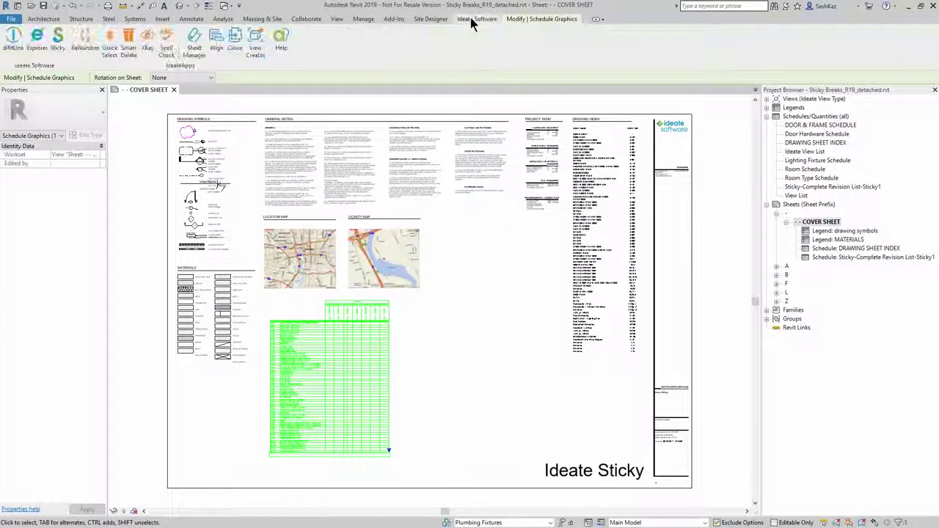
left_click(61, 51)
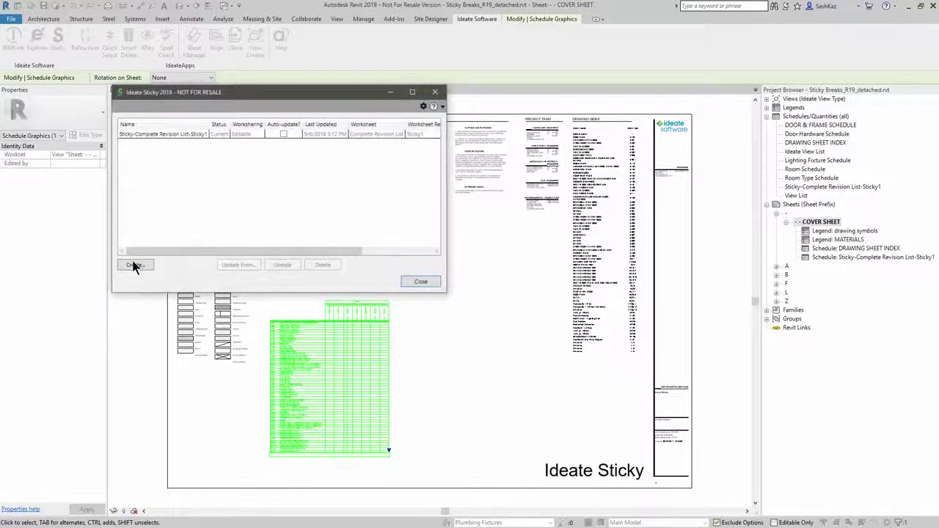
left_click(134, 264)
left_click(383, 160)
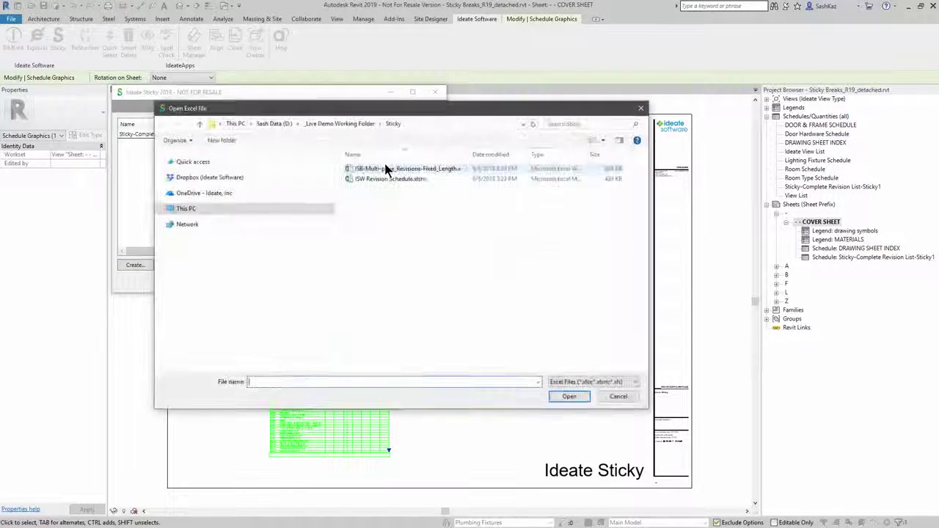
left_click(561, 397)
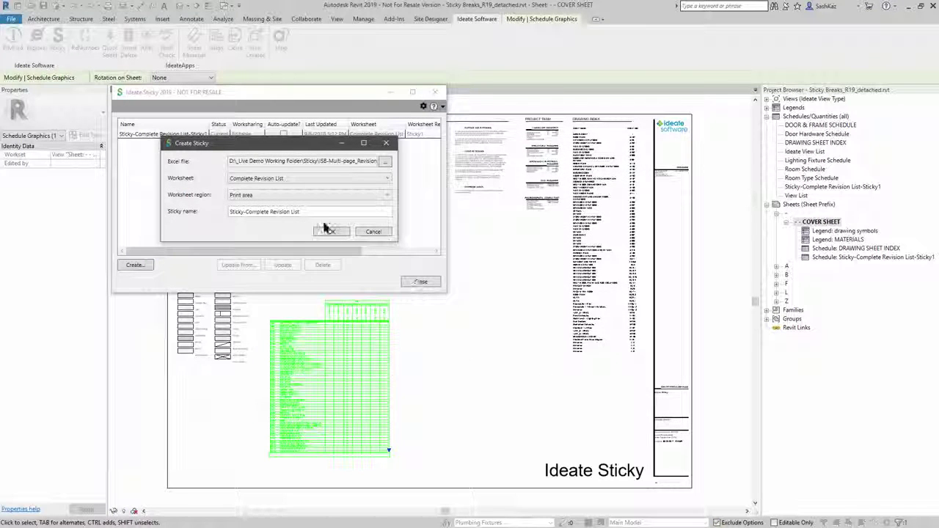
left_click(291, 197)
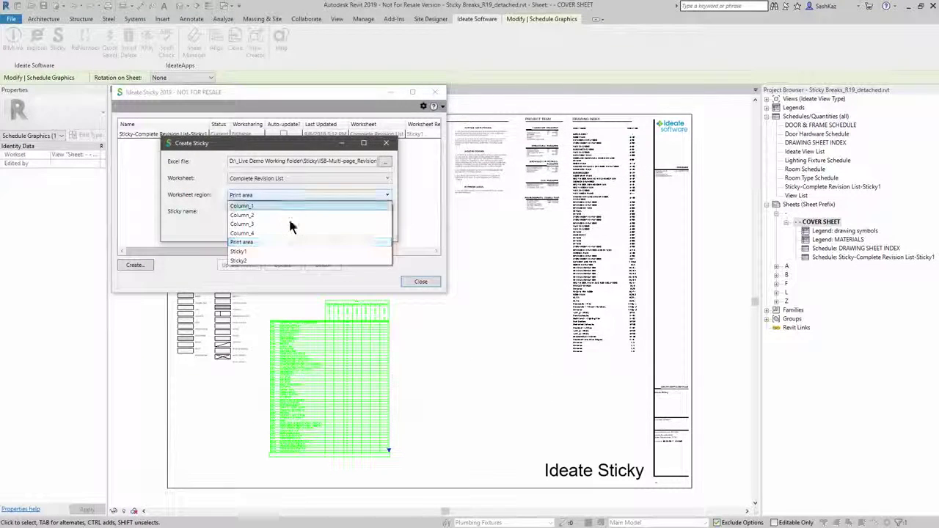
left_click(283, 259)
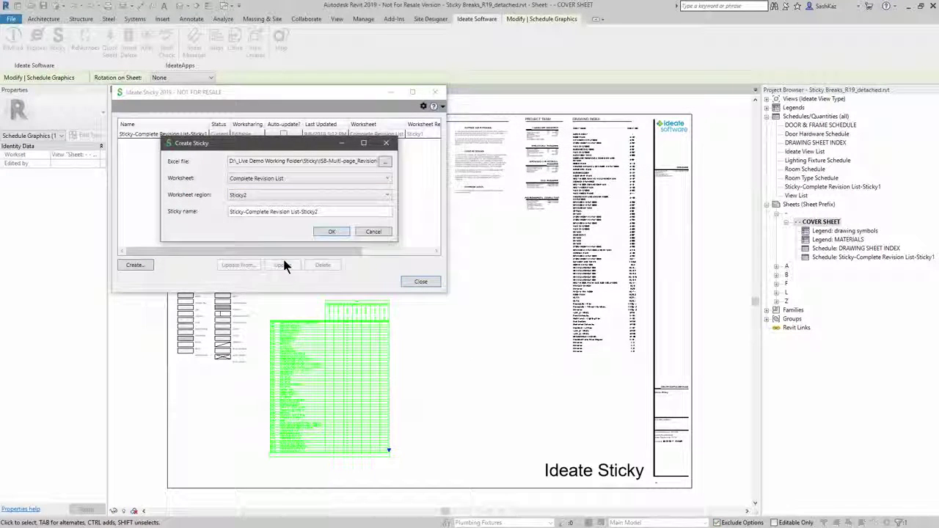
left_click(329, 232)
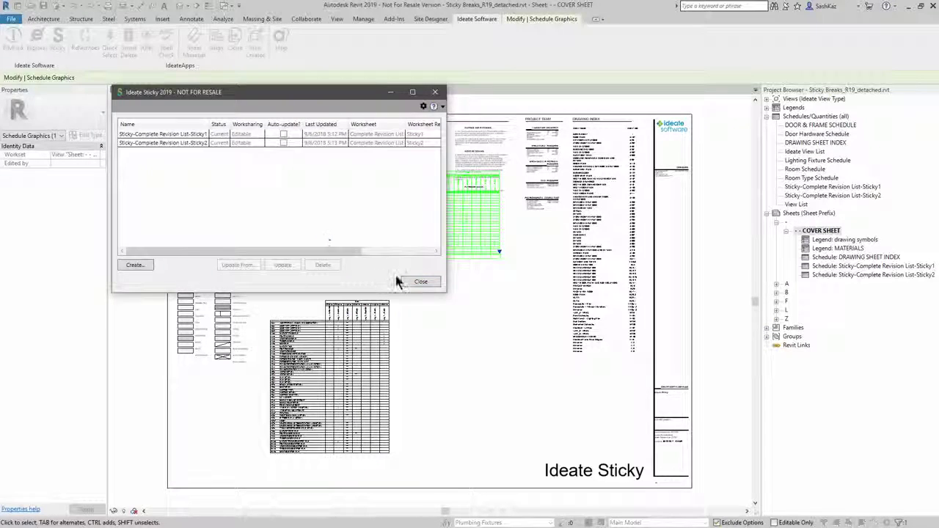
left_click(420, 281)
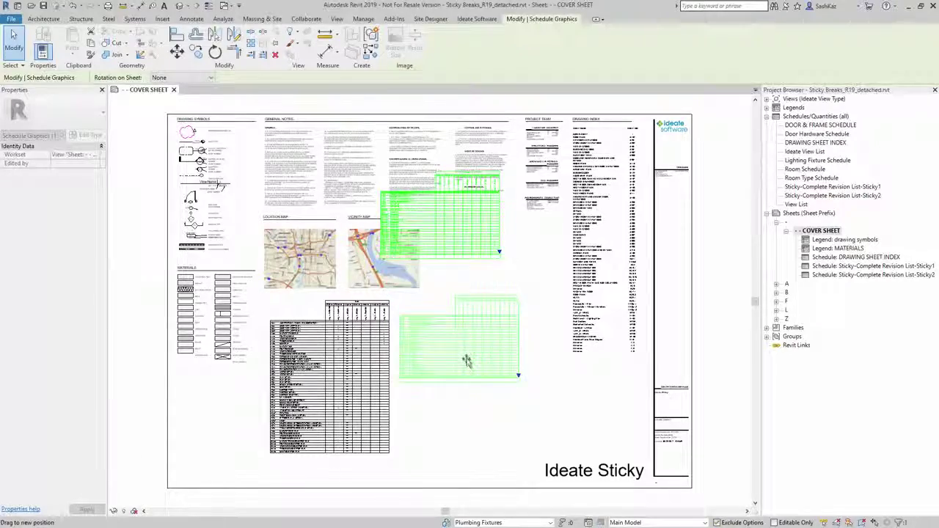
- Place the Sticky2 schedule beside the Sticky1 schedule on the cover sheet
left_click(468, 365)
scroll(428, 430, "up", 2)
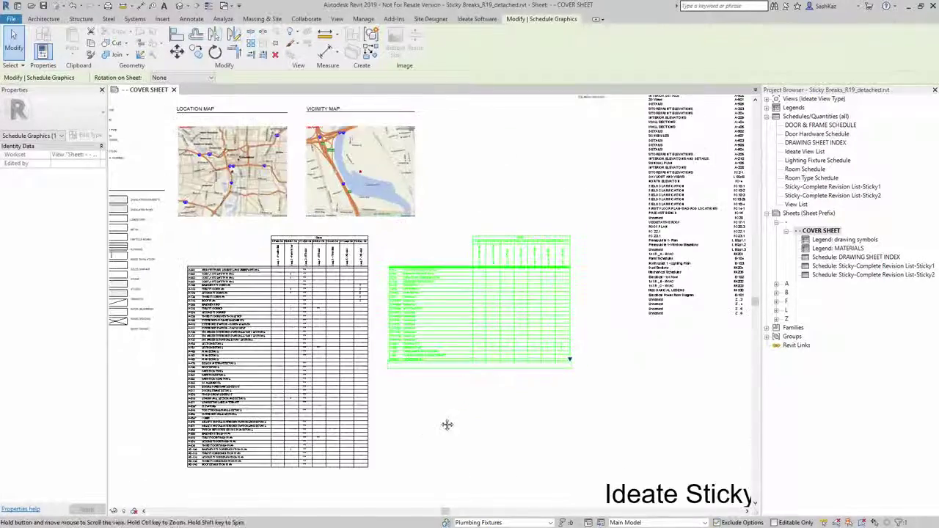
scroll(446, 426, "up", 1)
scroll(463, 405, "up", 2)
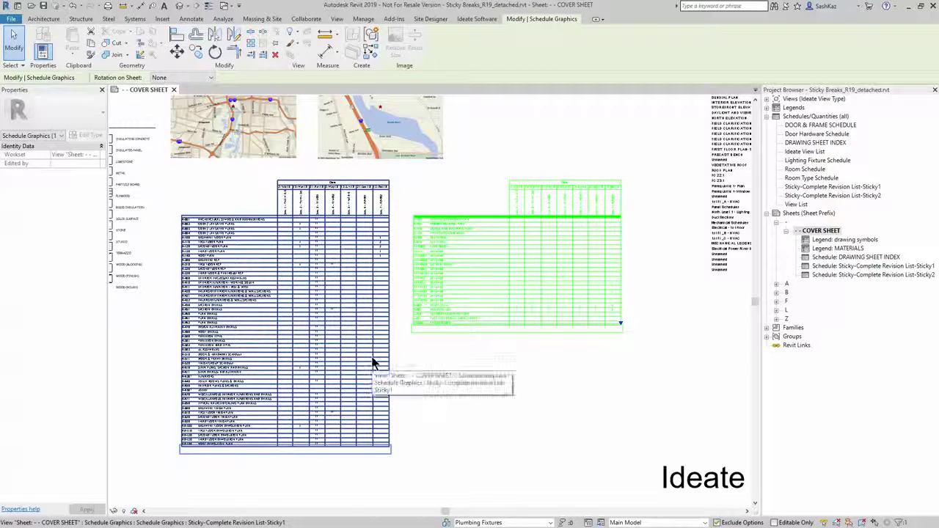
- Select both Sticky revision schedules and delete them from the sheet
left_click(447, 404)
scroll(447, 404, "down", 1)
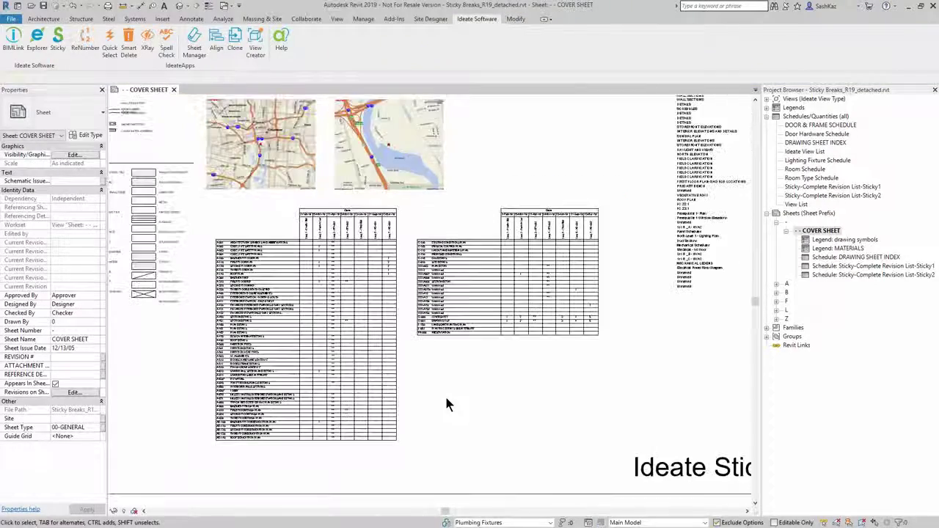
scroll(446, 405, "down", 1)
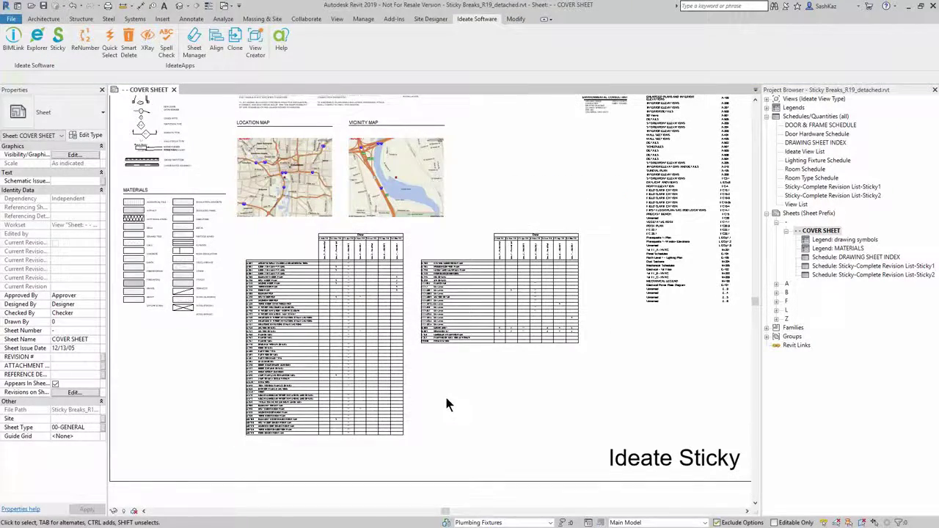
scroll(446, 405, "down", 1)
scroll(446, 404, "down", 1)
scroll(418, 405, "down", 1)
scroll(422, 411, "down", 2)
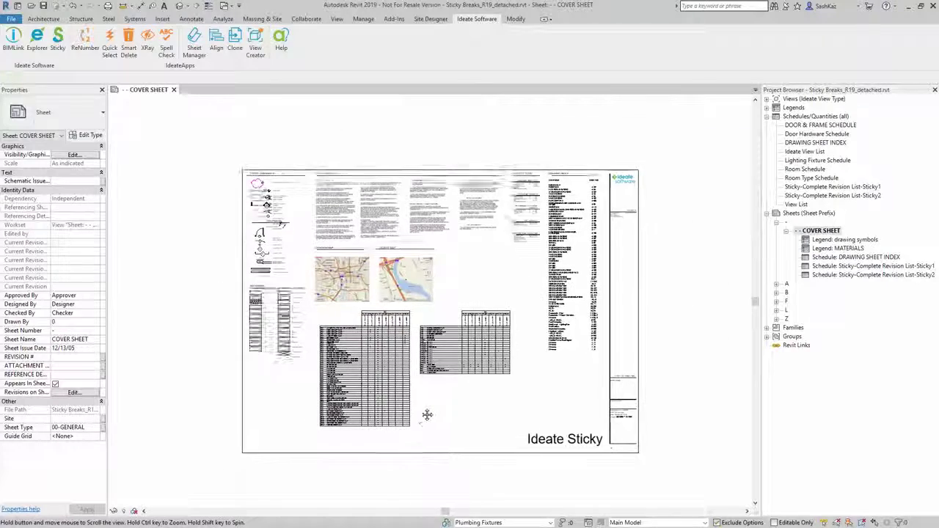
scroll(397, 404, "down", 1)
left_click(394, 404)
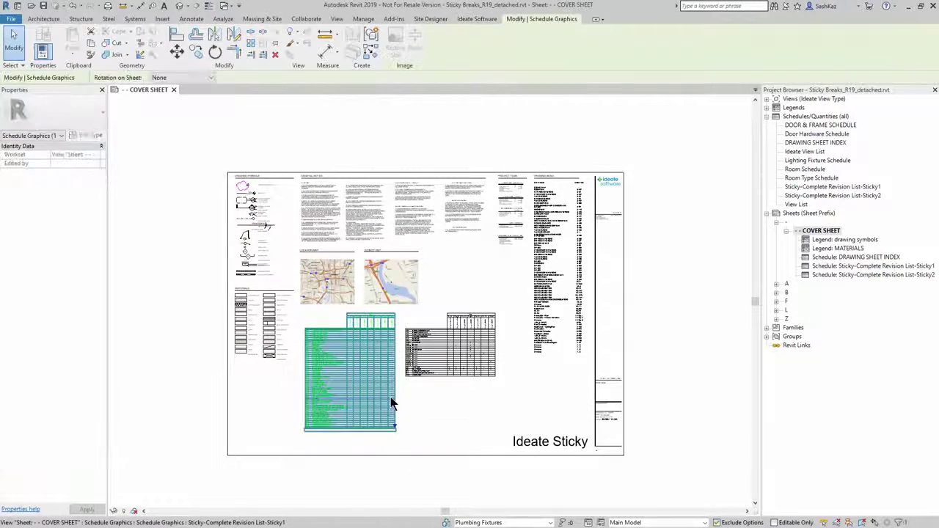
left_click(449, 353, "ctrl")
left_click(276, 55)
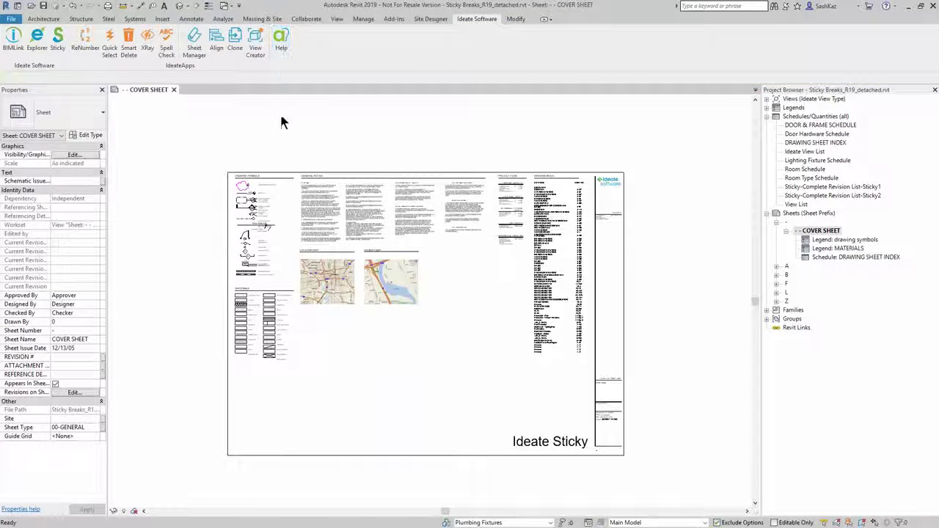
- Create a Sticky schedule from the workbook's Column_1 region
left_click(58, 45)
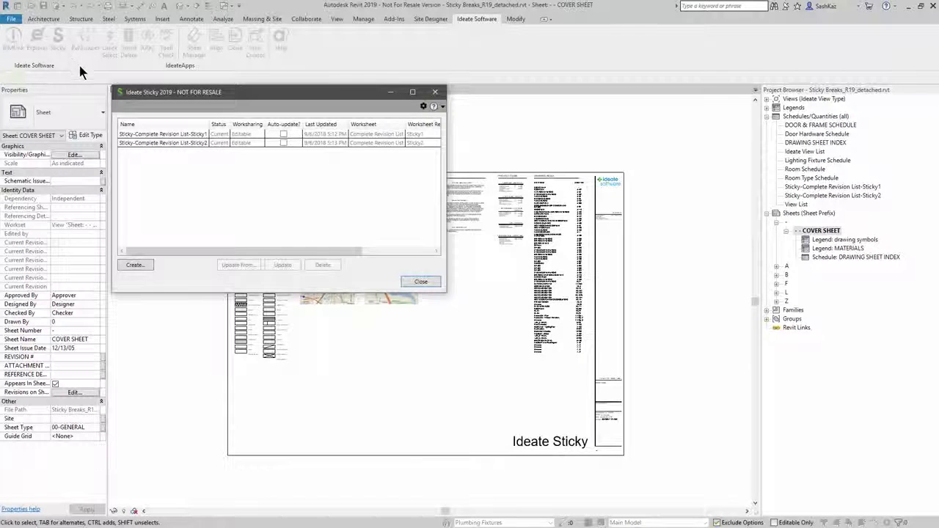
left_click(143, 268)
left_click(384, 161)
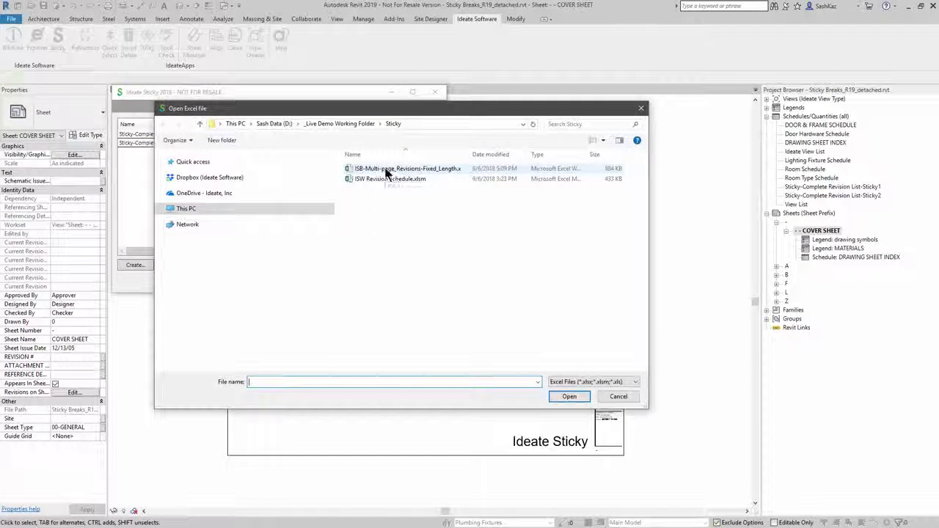
double_click(384, 164)
left_click(334, 193)
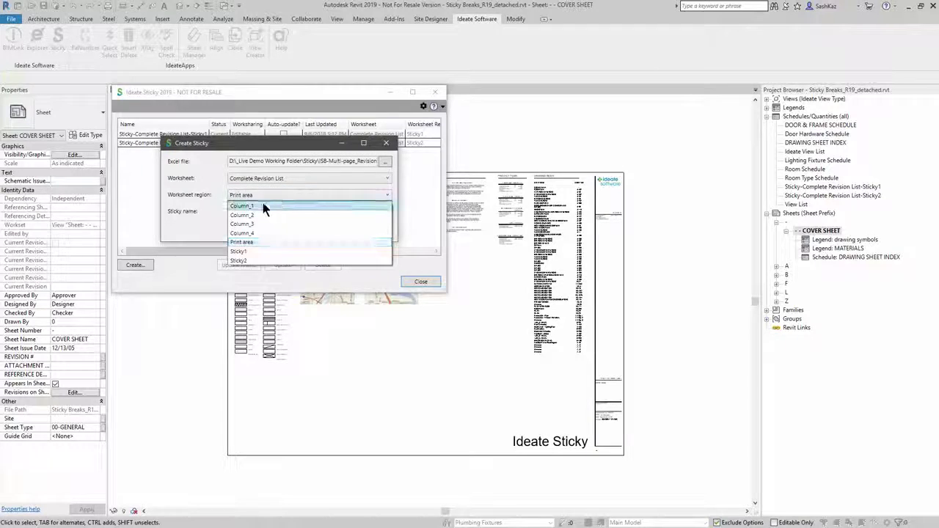
left_click(263, 204)
left_click(331, 232)
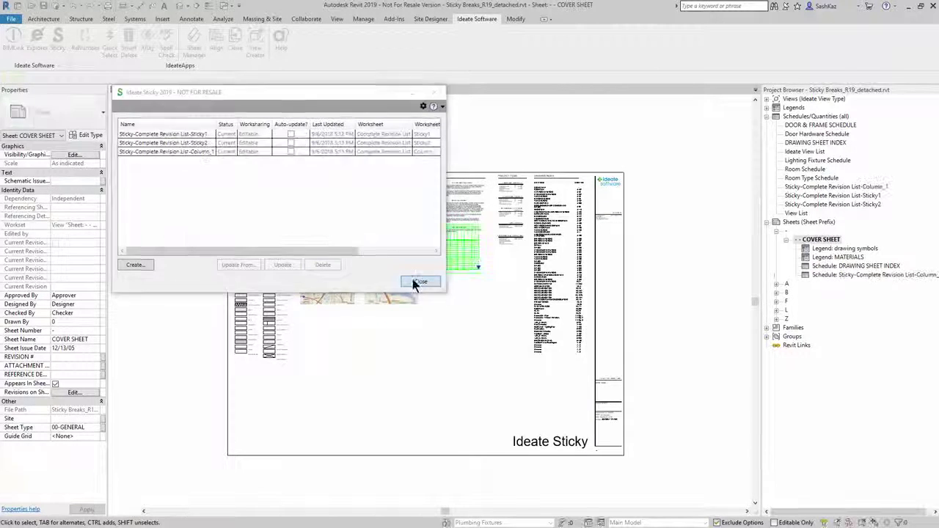
left_click(421, 282)
- Create a Column_2 Sticky schedule and place it beside Column_1 below the maps
left_click(478, 18)
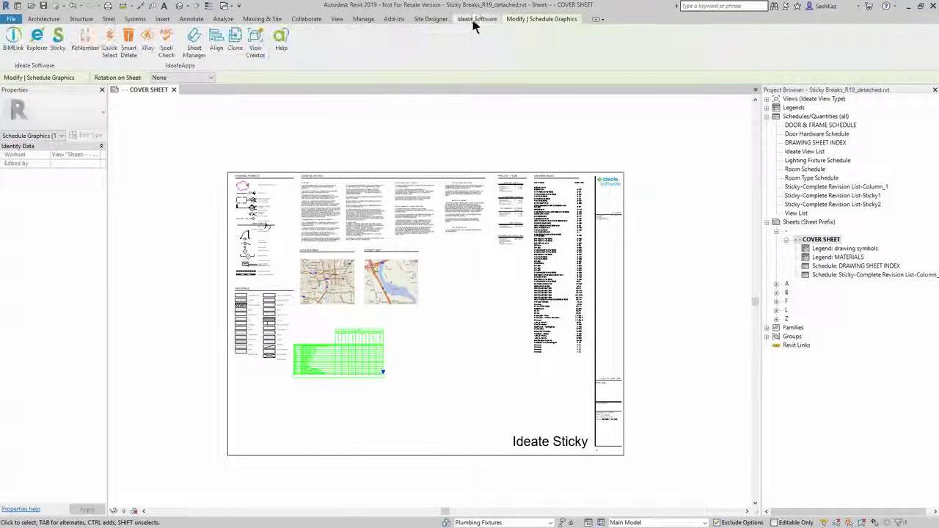
left_click(58, 40)
left_click(143, 271)
left_click(380, 162)
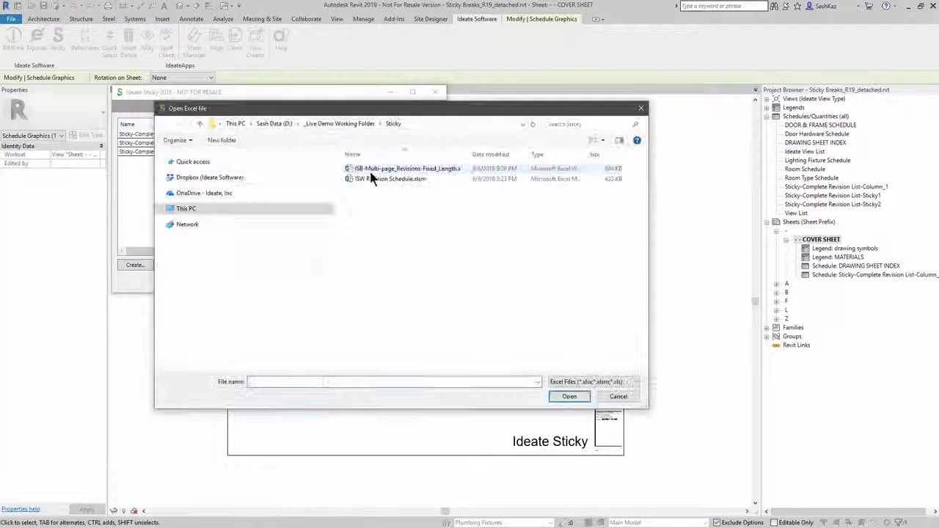
double_click(371, 176)
left_click(323, 195)
left_click(288, 226)
left_click(322, 232)
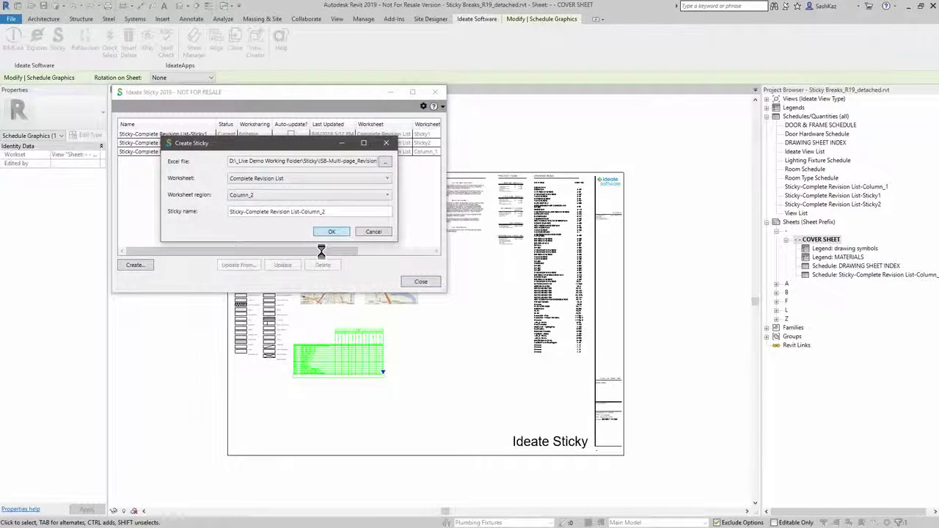
left_click(421, 282)
left_click_drag(440, 258, 447, 362)
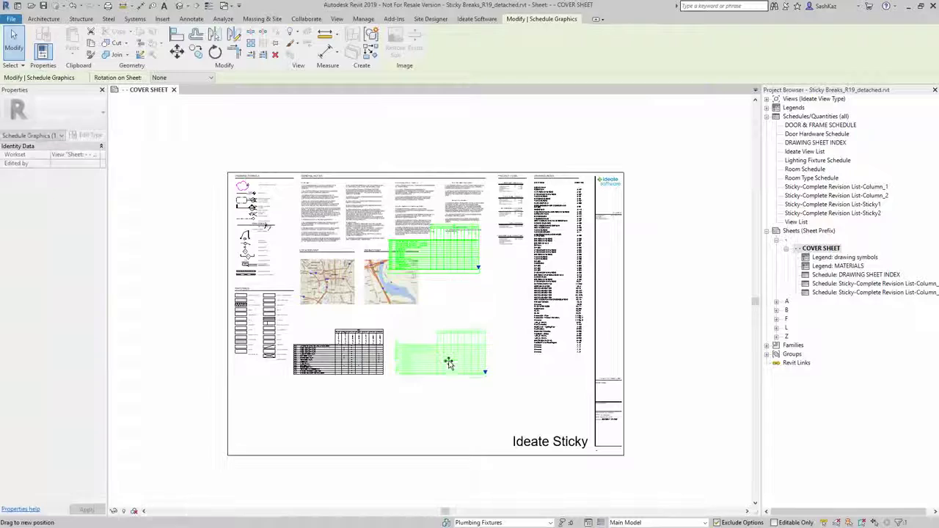
left_click(419, 401)
scroll(400, 389, "up", 1)
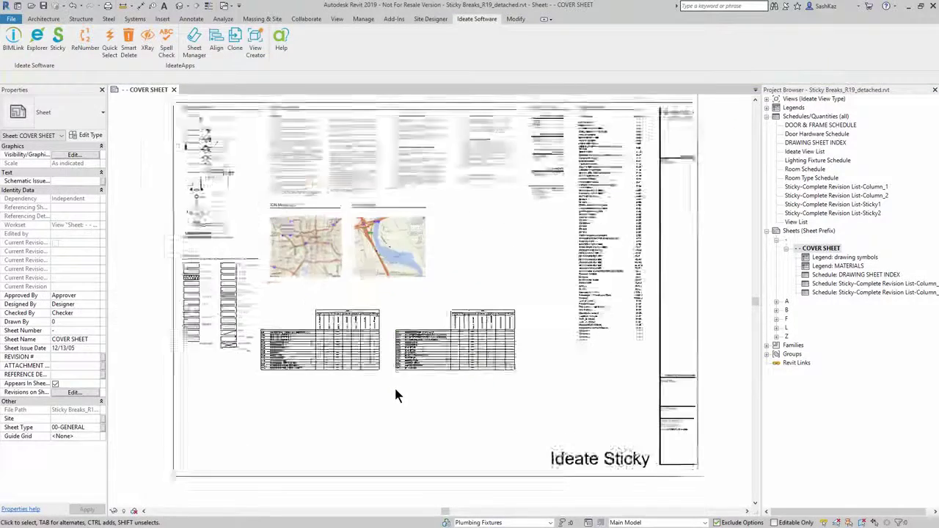
scroll(394, 383, "up", 3)
scroll(393, 385, "up", 2)
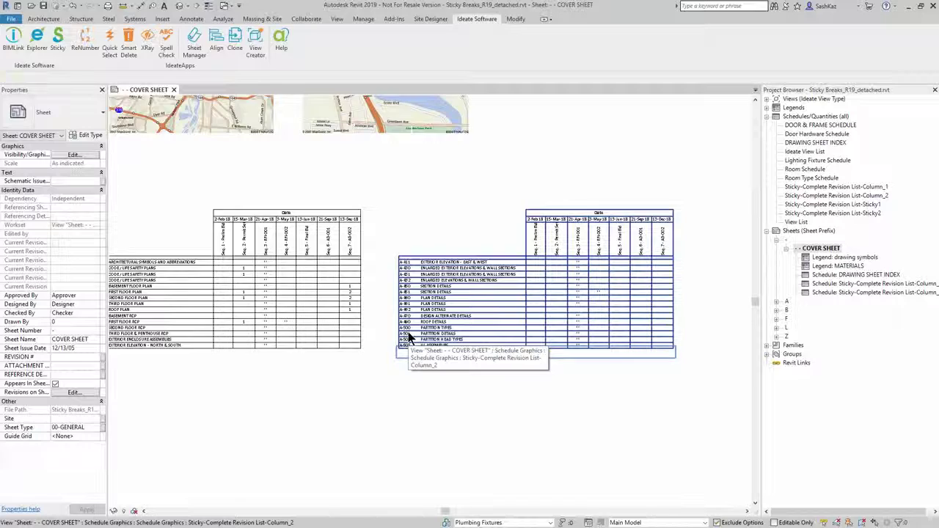
scroll(403, 339, "down", 2)
scroll(395, 342, "down", 1)
scroll(394, 356, "down", 1)
scroll(394, 363, "down", 1)
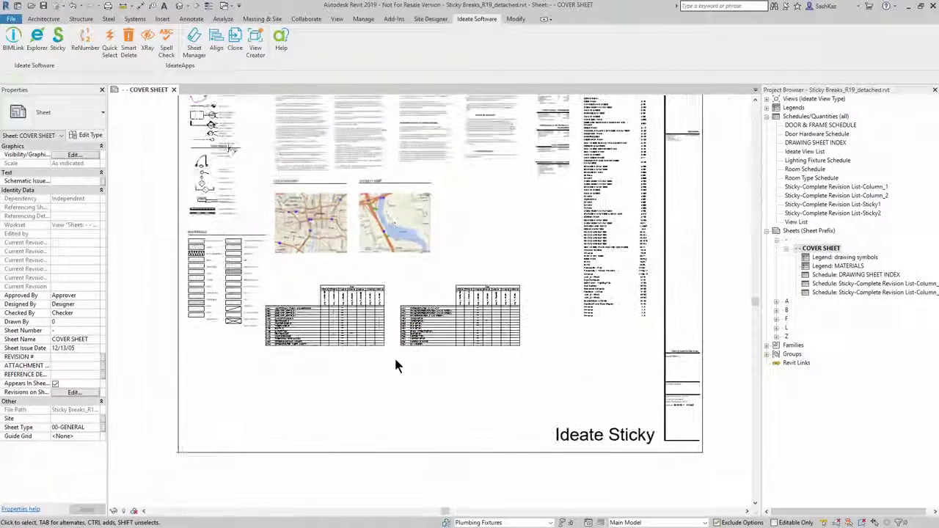
scroll(395, 363, "down", 1)
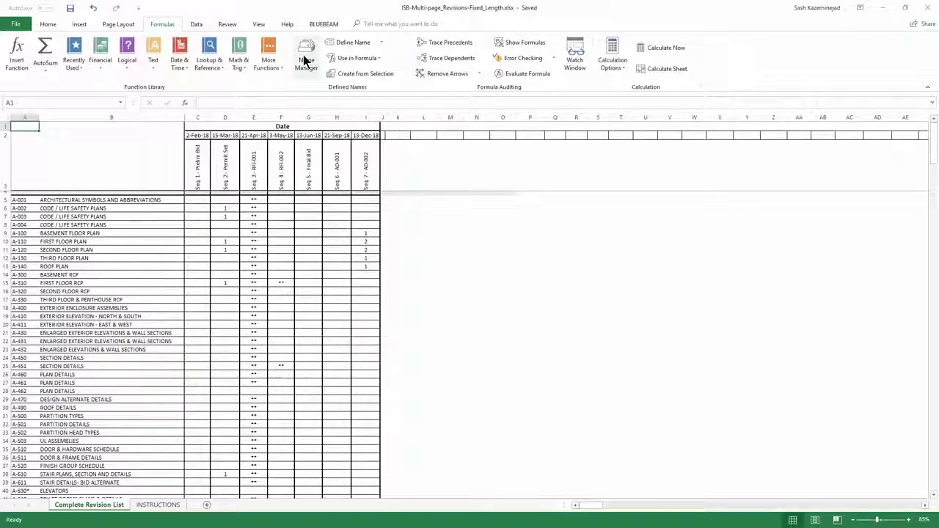
- Review Column_1–Column_4 and PageLength in Name Manager, then close it
left_click(306, 60)
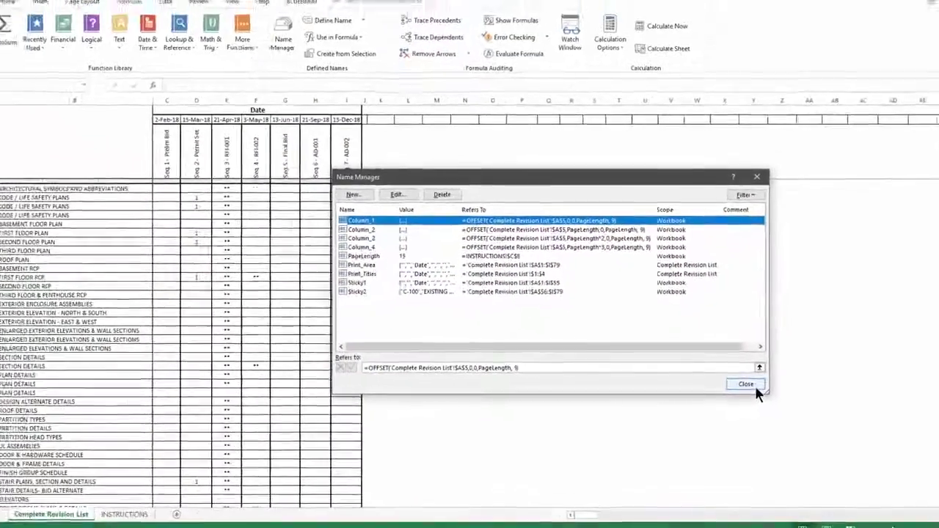
left_click(749, 389)
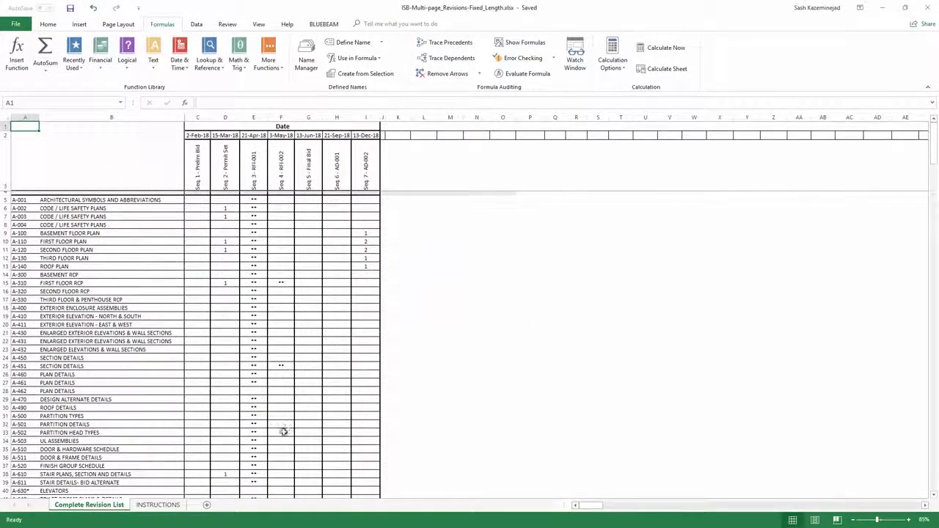
- Change the INSTRUCTIONS sheet's PageLength cell C8 from 15 to 25 and save
left_click(175, 507)
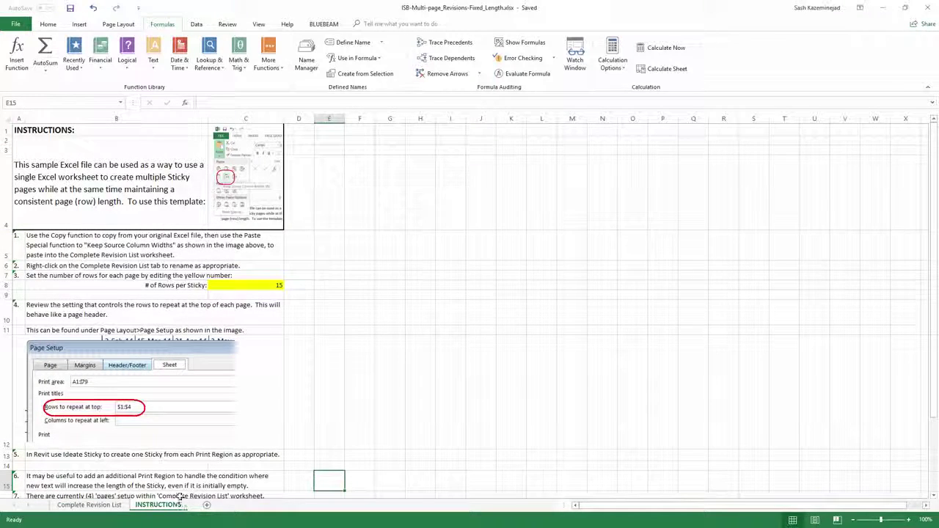
left_click(234, 285)
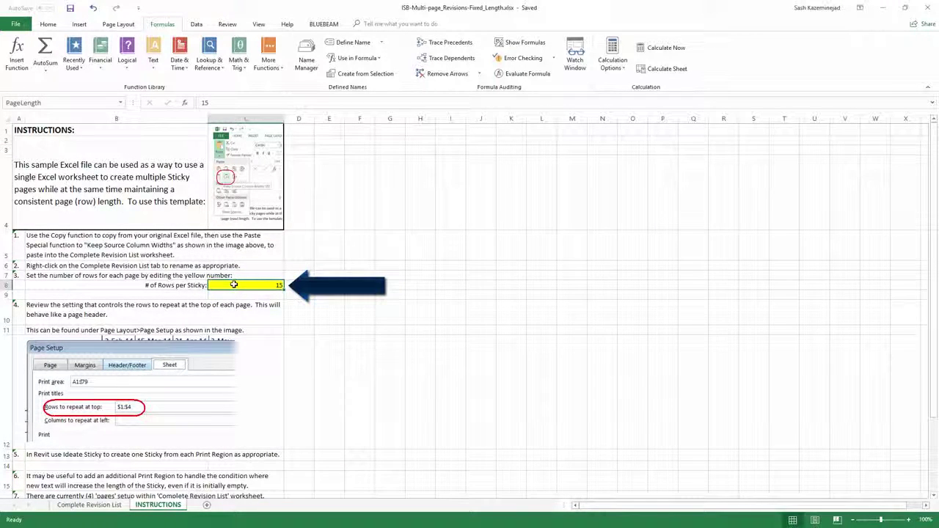
left_click(45, 103)
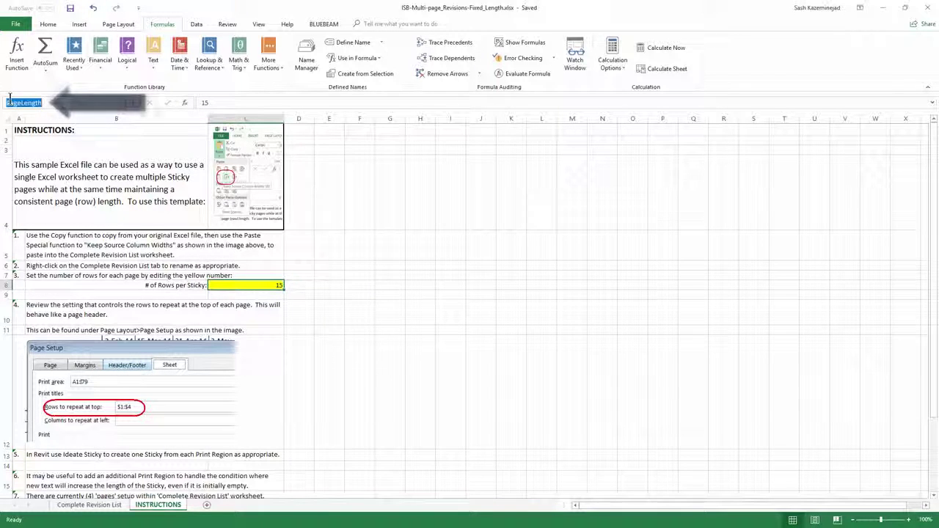
left_click(273, 286)
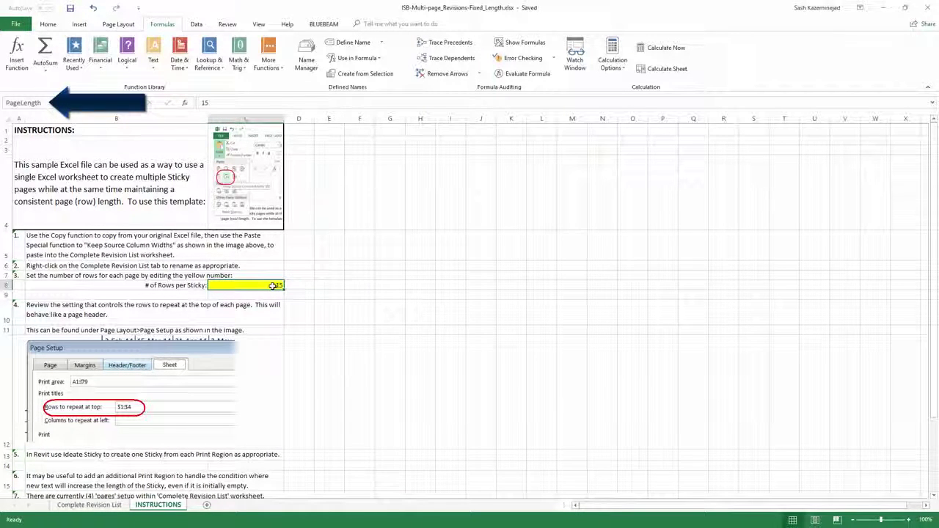
type("25")
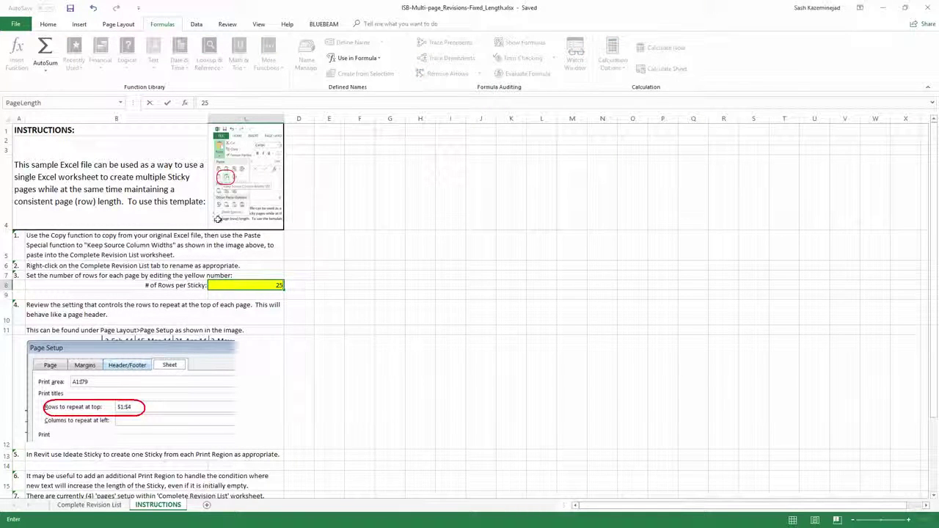
left_click(71, 9)
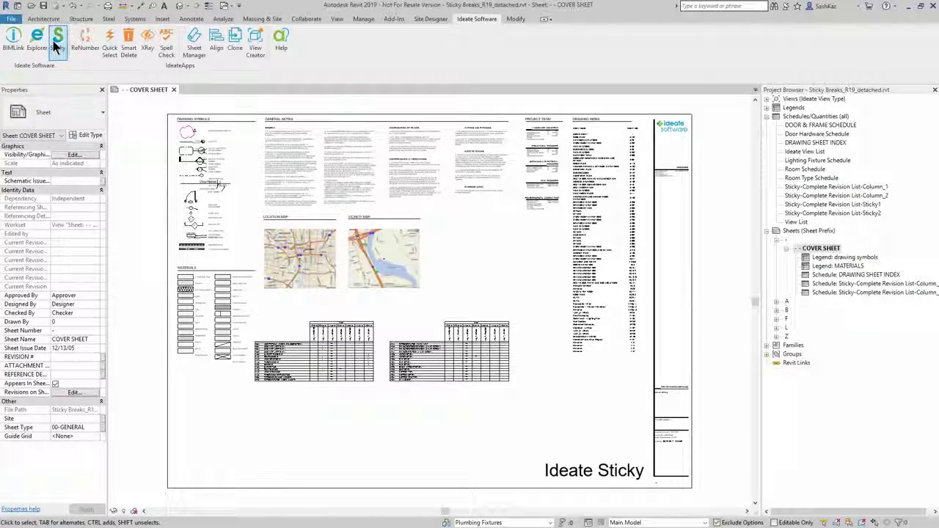
- Refresh the Column_1 and Column_2 stickies in Ideate Sticky to the 25-row workbook, then zoom in to check
left_click(54, 42)
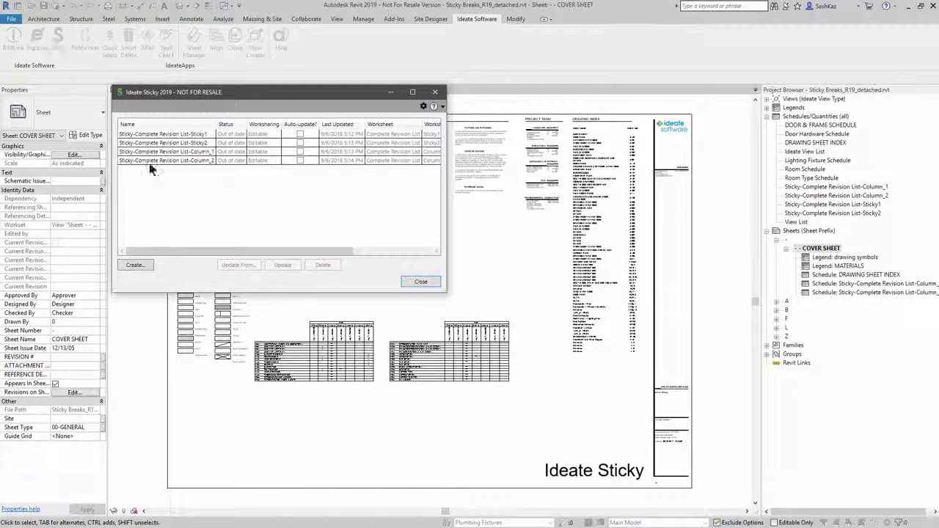
left_click_drag(160, 152, 165, 161)
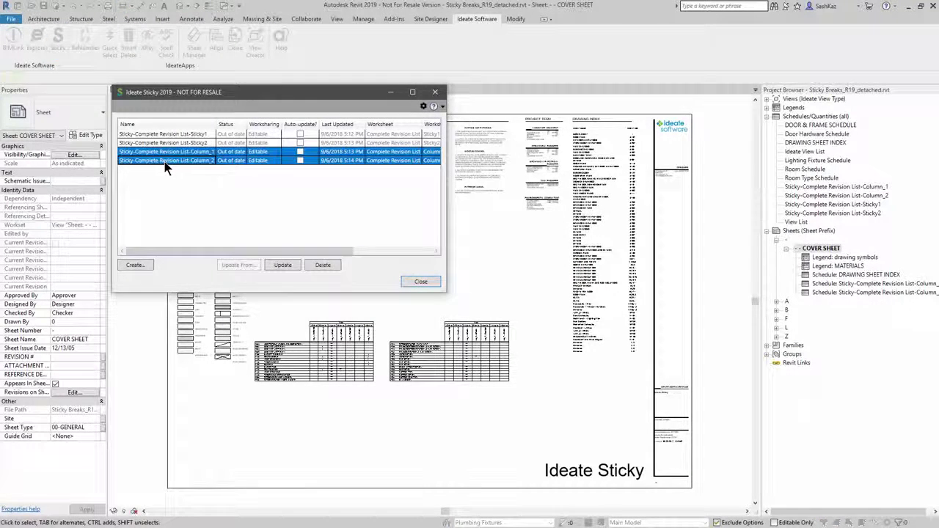
left_click(283, 269)
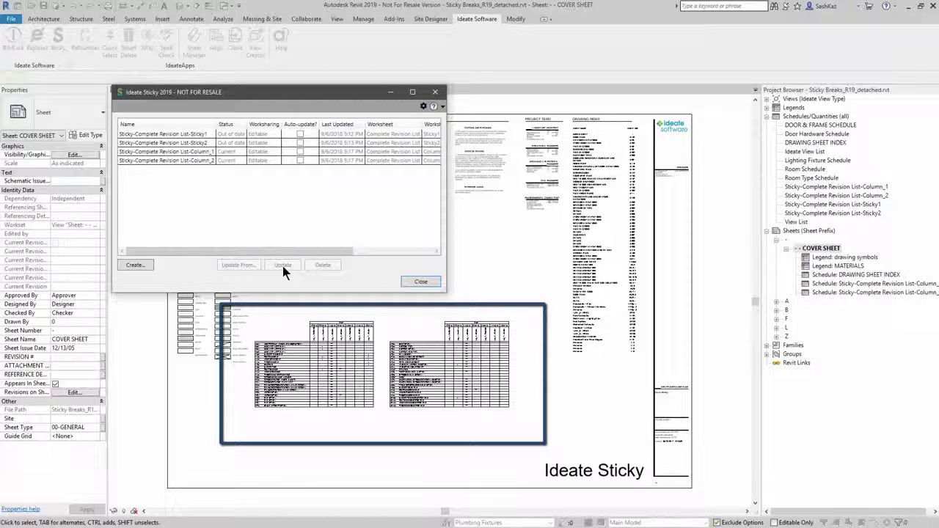
left_click(420, 282)
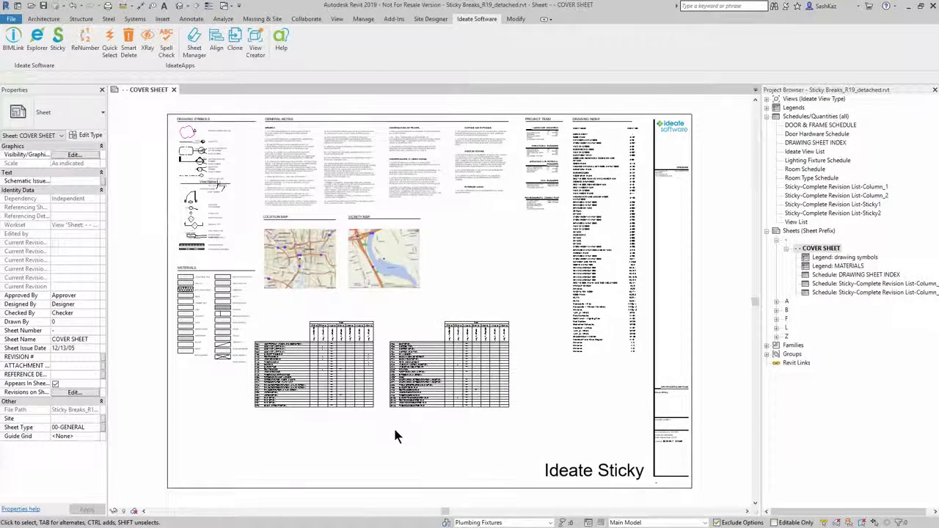
scroll(393, 436, "up", 2)
scroll(403, 434, "up", 3)
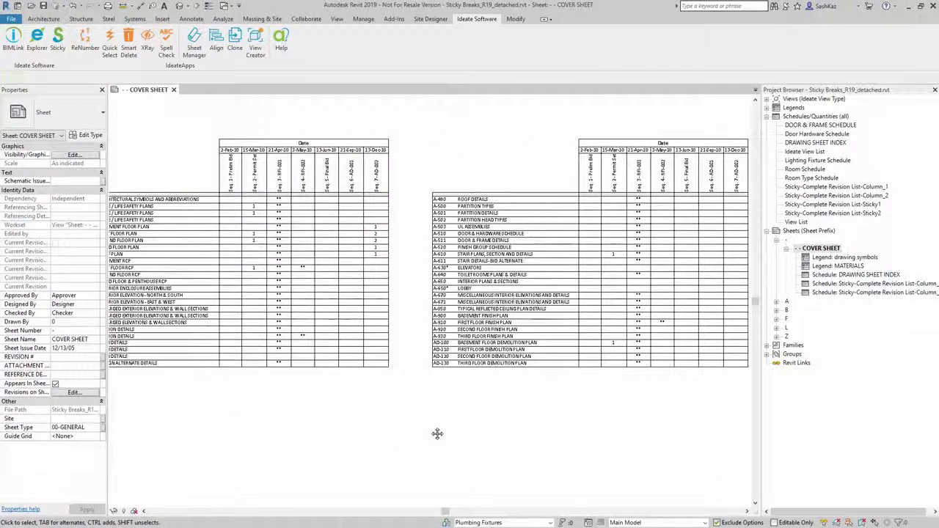